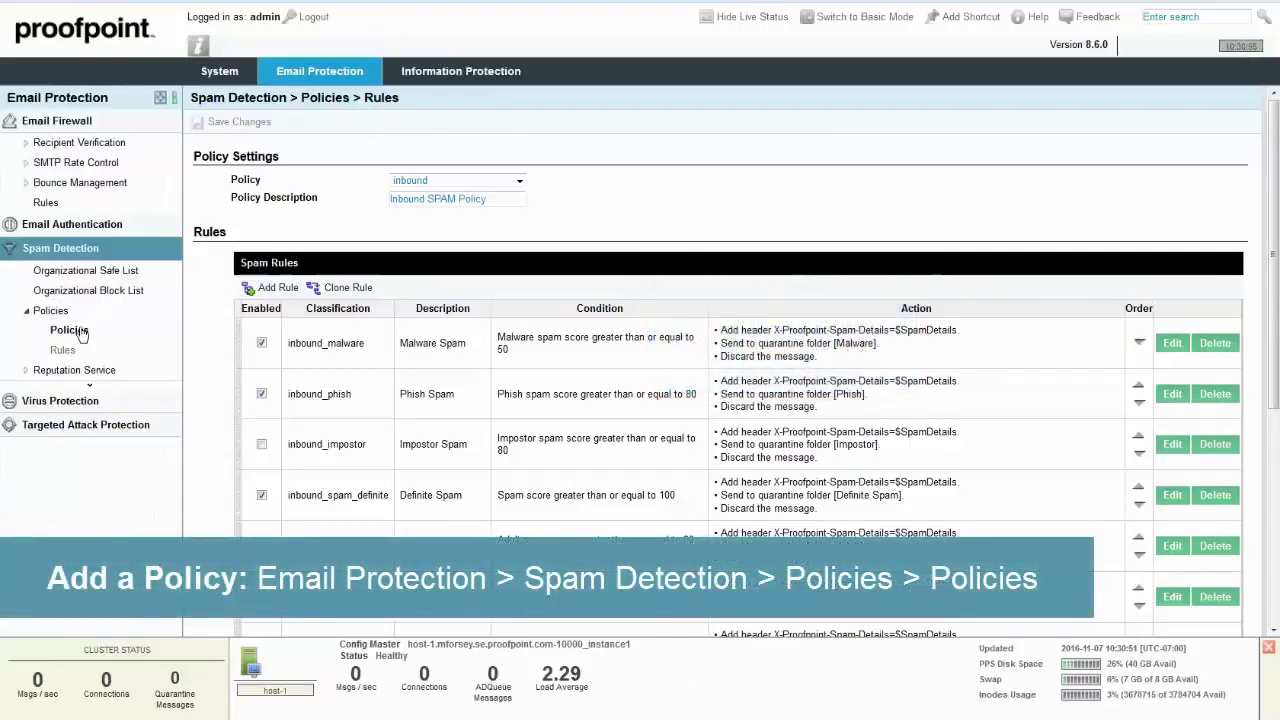
Step: Show the spam policies list with the inbound and default policies, and save it
left_click(70, 330)
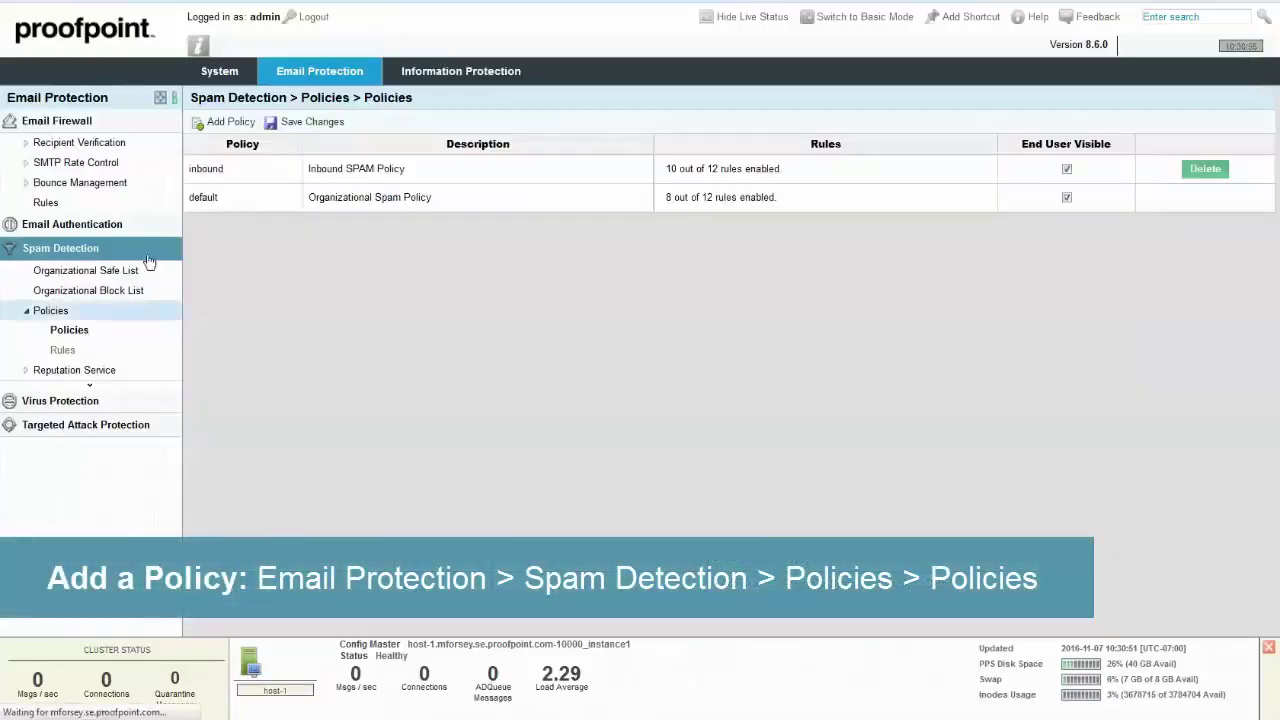
left_click(300, 124)
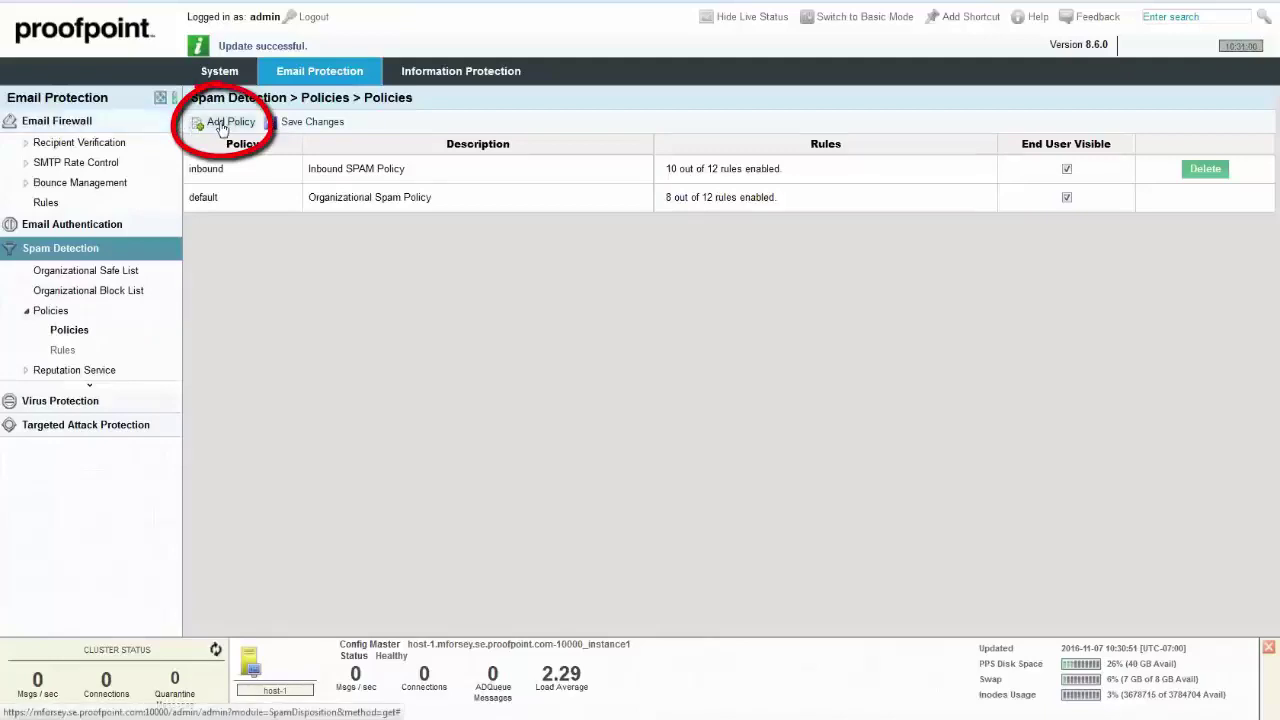
Step: Add a spam policy named 'outbound', described 'Outbound SPAM Policy', cloned from inbound, and save it
left_click(226, 123)
left_click(560, 181)
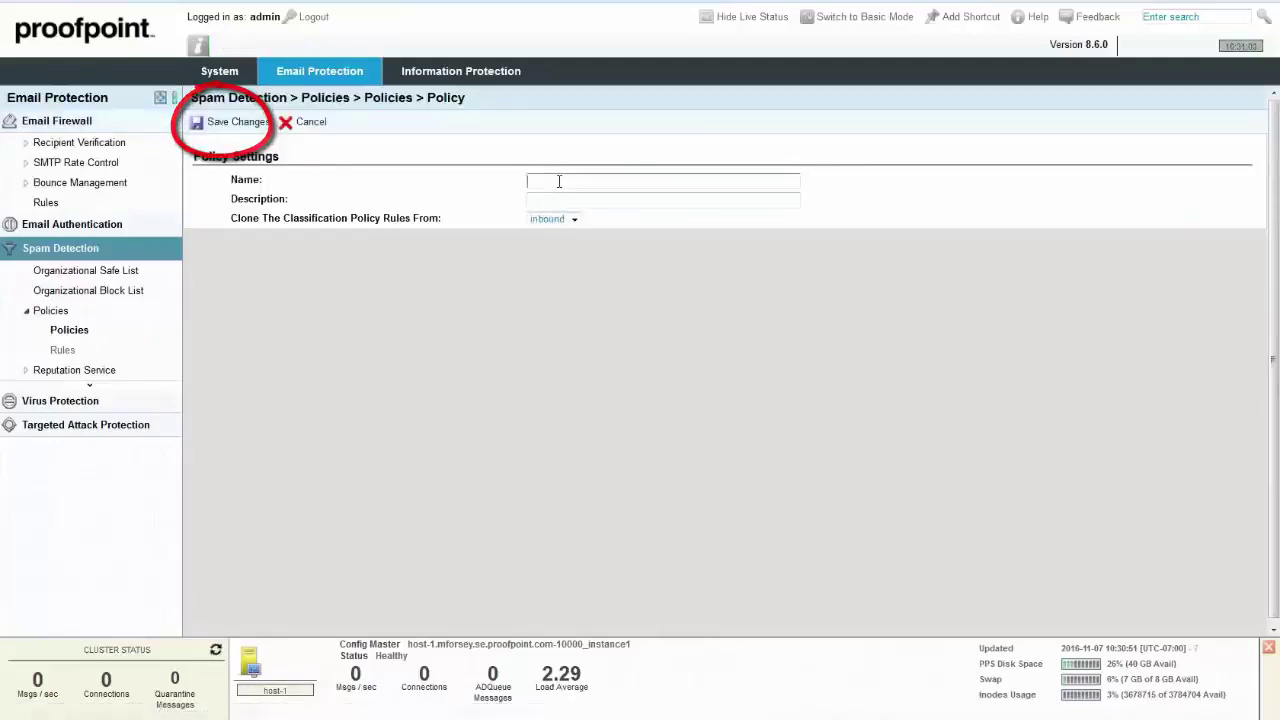
type("ou")
left_click(605, 197)
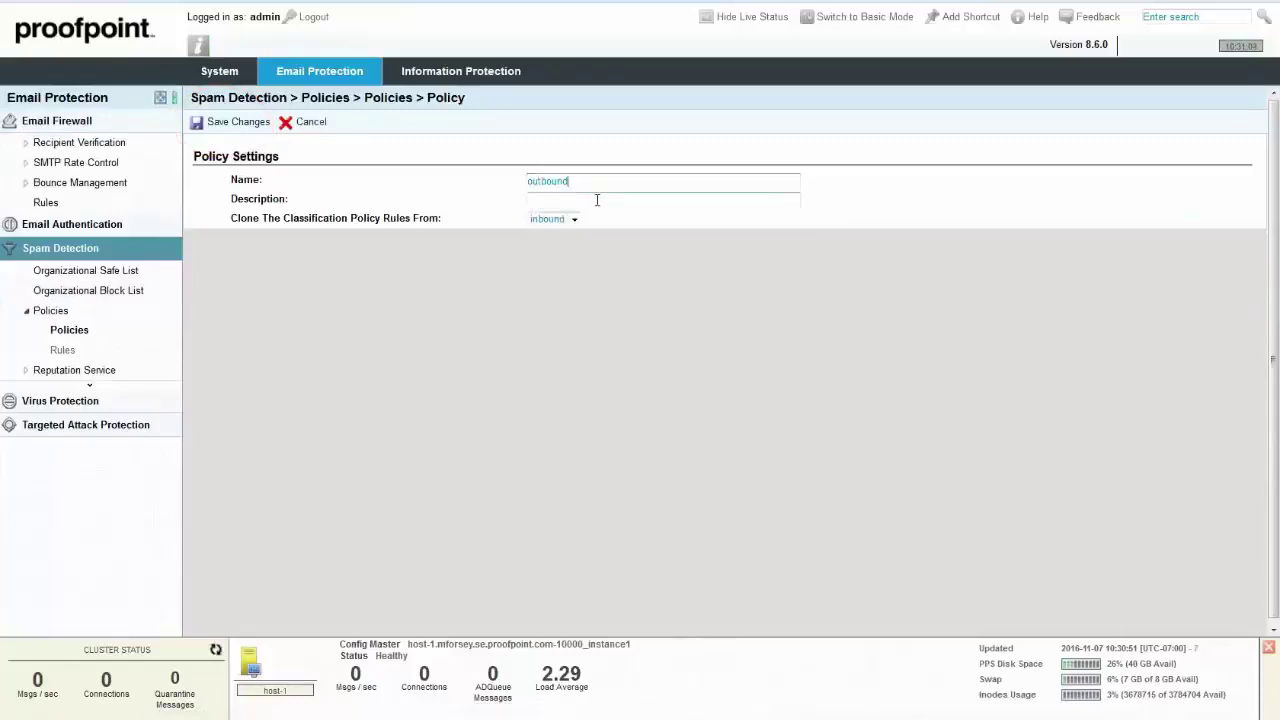
left_click(596, 200)
left_click(600, 214)
left_click(231, 127)
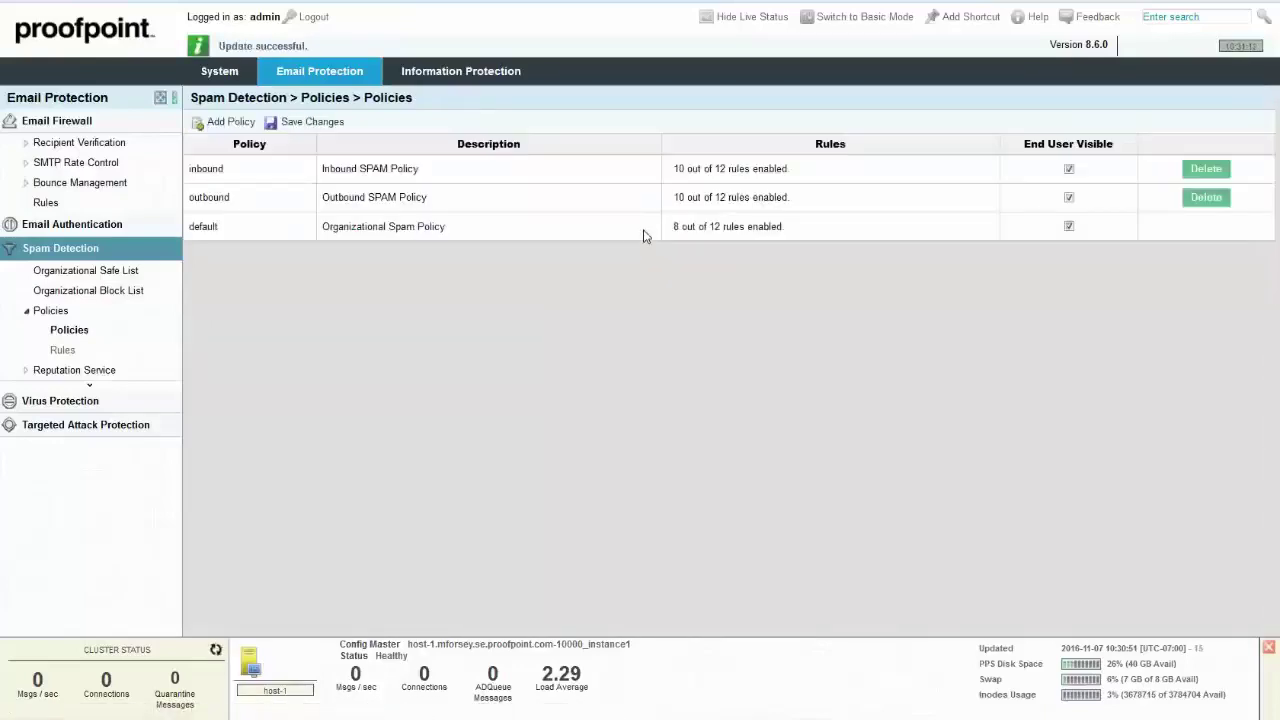
Step: Disable the outbound_bulk, outbound_suspect and outbound_spam rules in the outbound policy and save
left_click(203, 199)
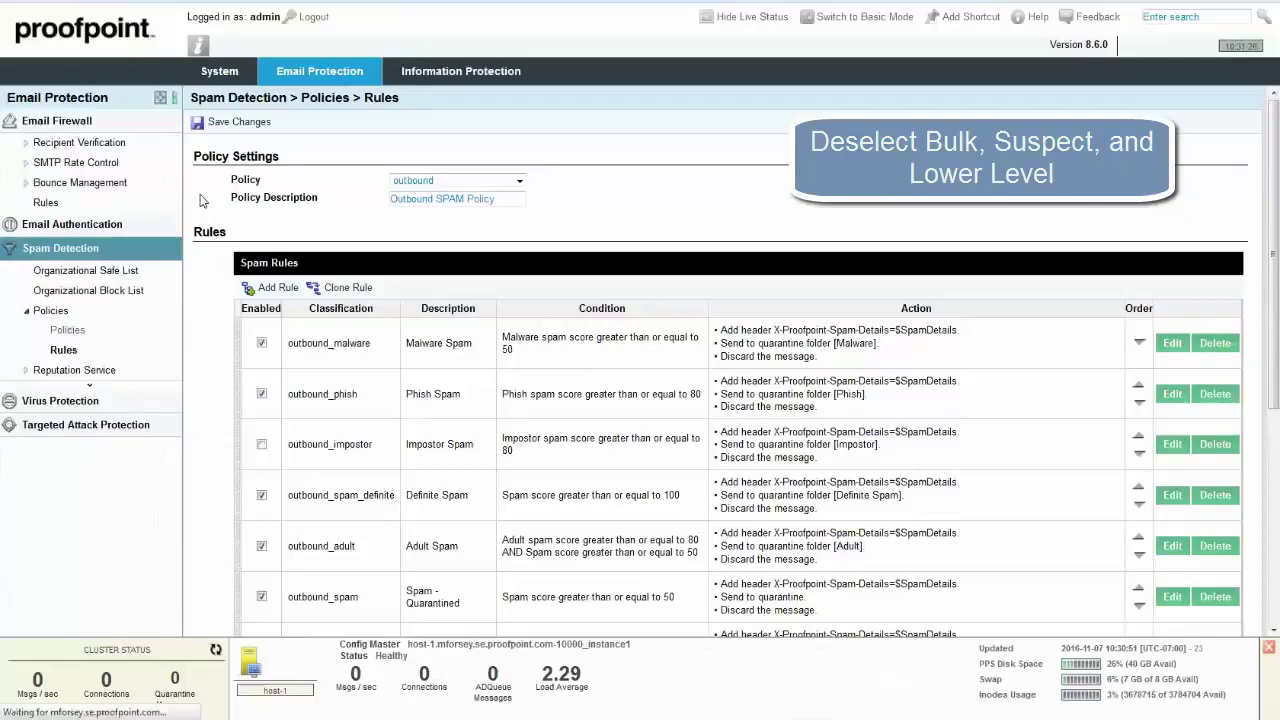
scroll(405, 295, "down", 3)
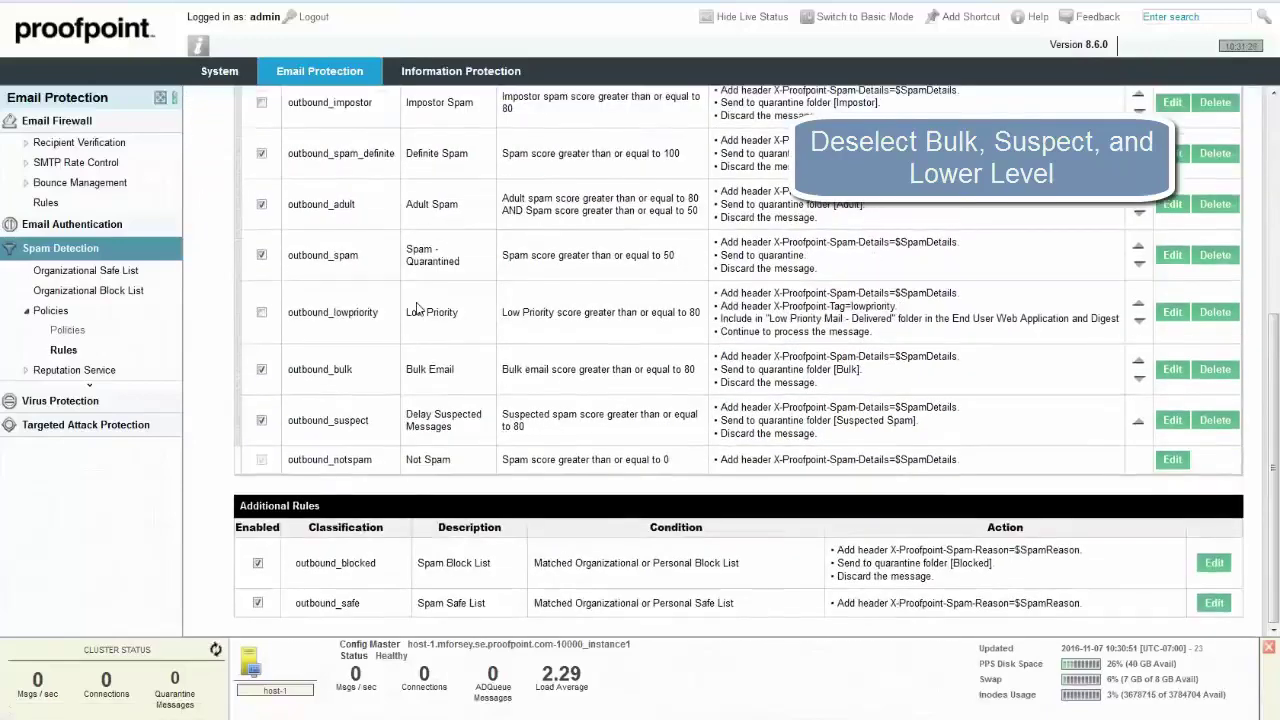
left_click(262, 371)
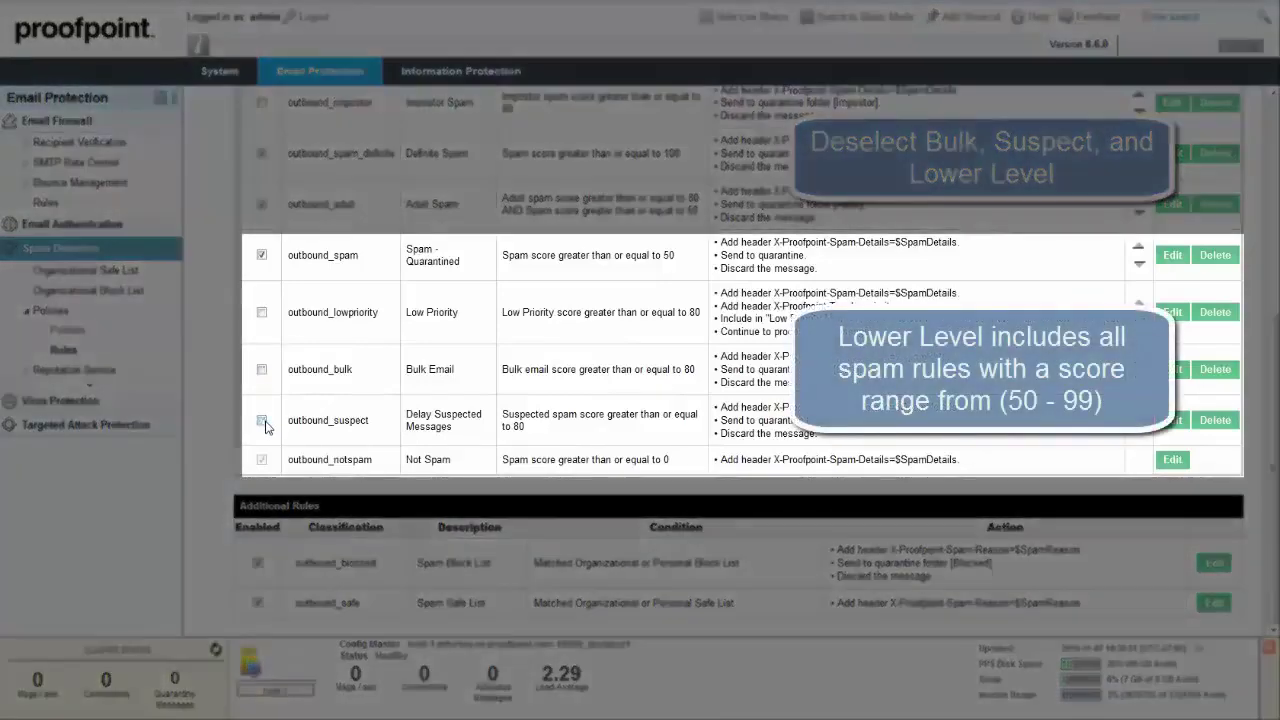
left_click(263, 421)
left_click(262, 257)
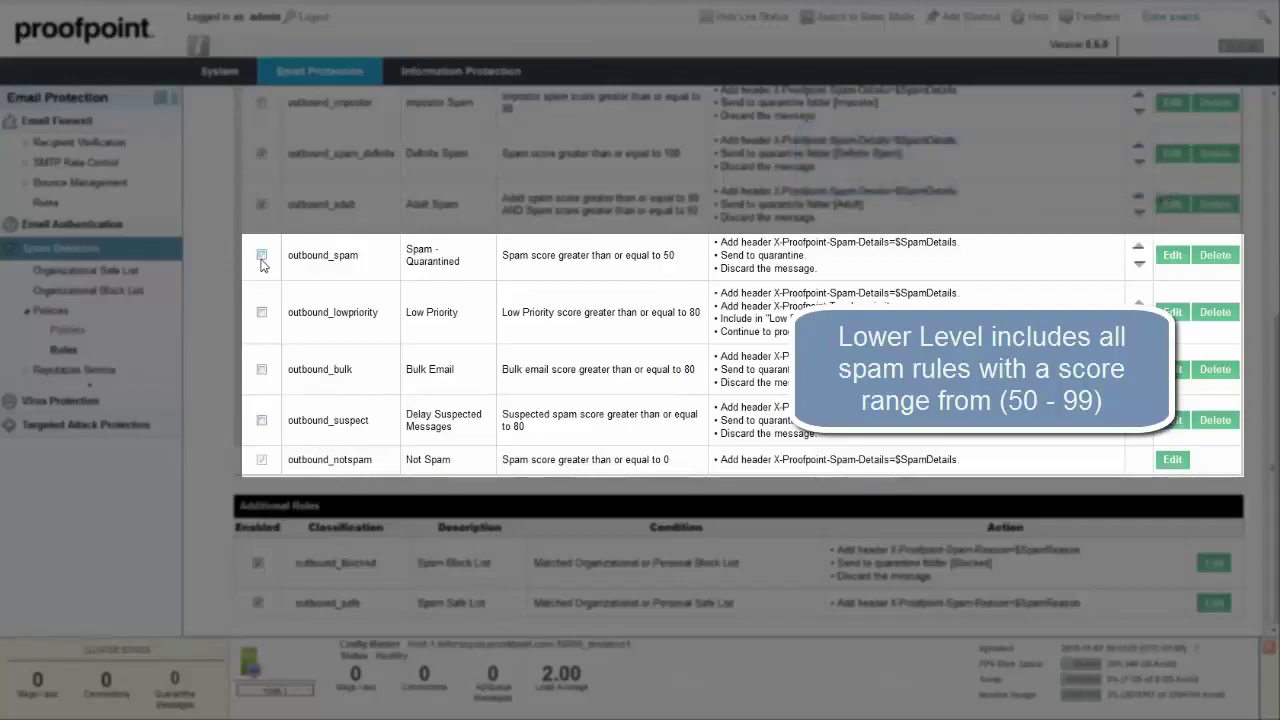
scroll(258, 220, "up", 3)
left_click(245, 126)
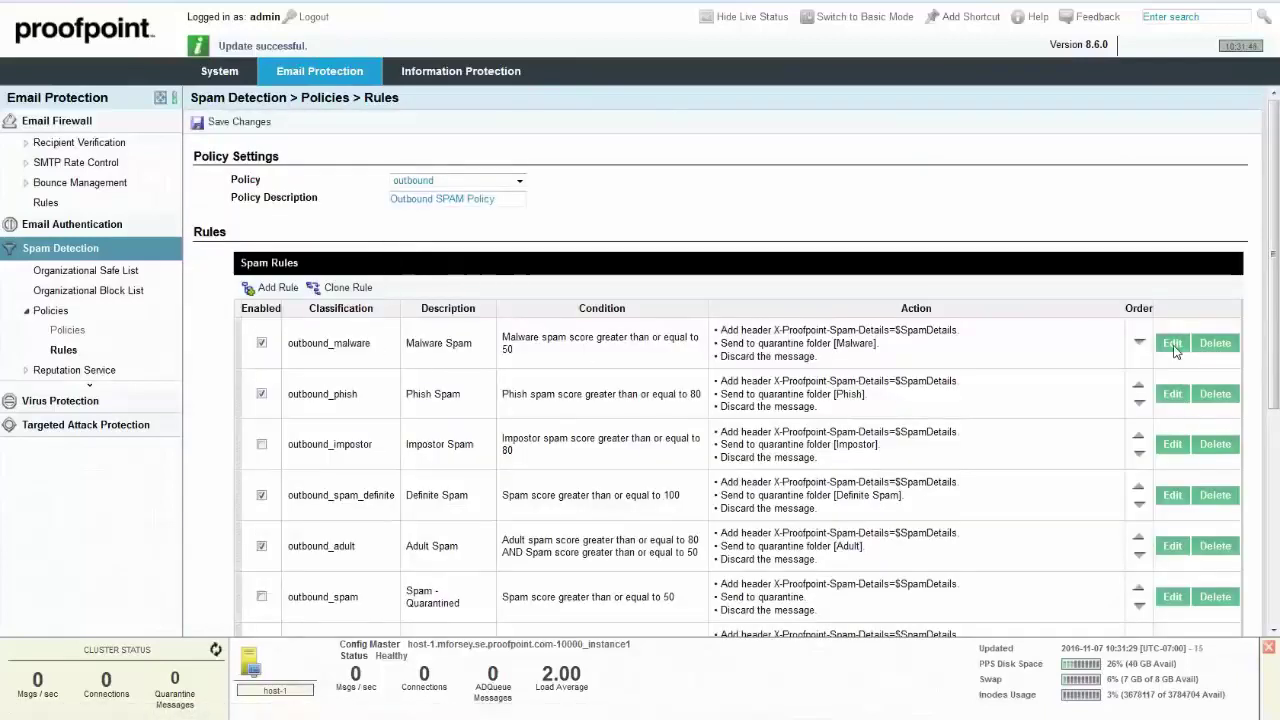
Step: Set the outbound_malware rule's quarantine folder to Malware Outbound and save the rule
left_click(1174, 345)
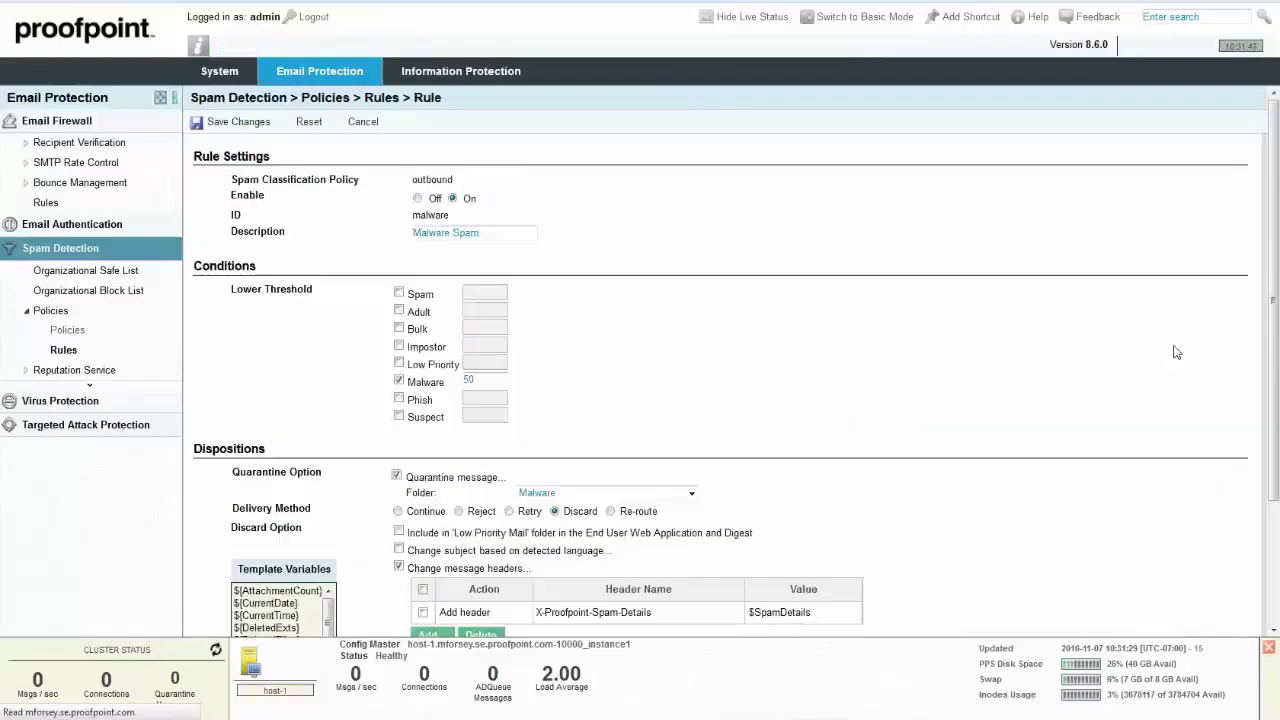
scroll(716, 449, "down", 2)
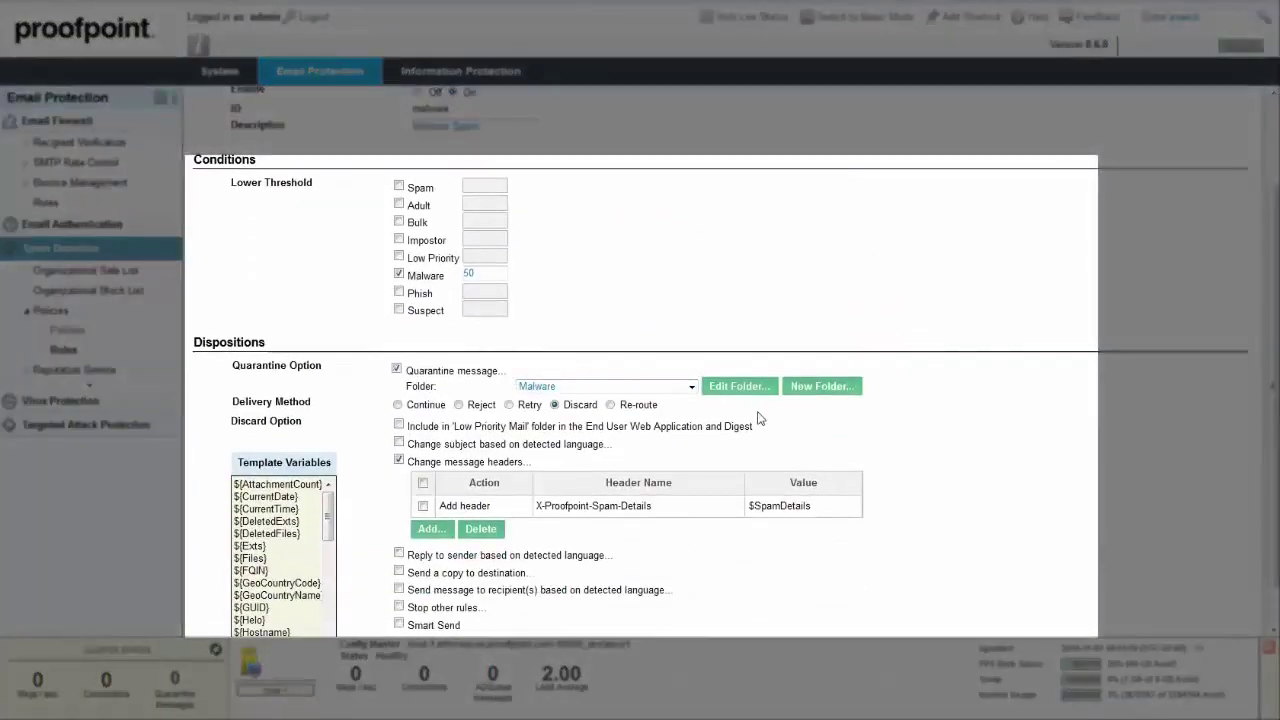
left_click(691, 387)
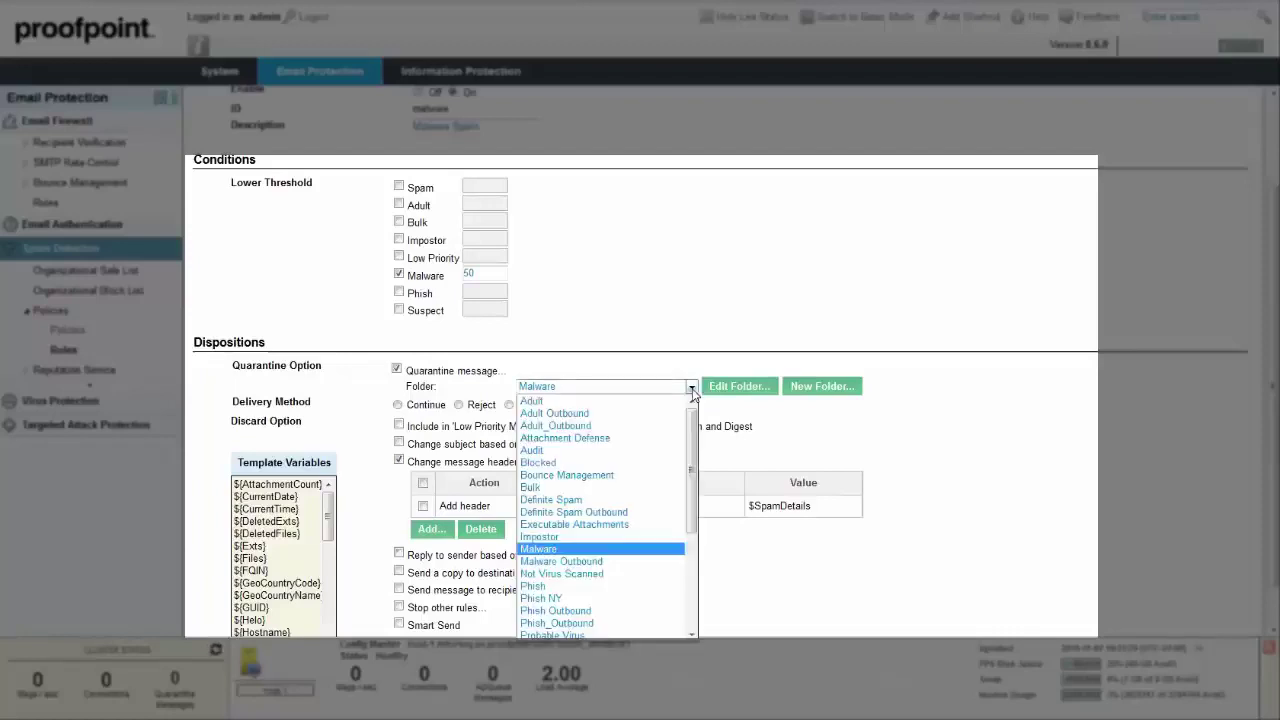
left_click(600, 561)
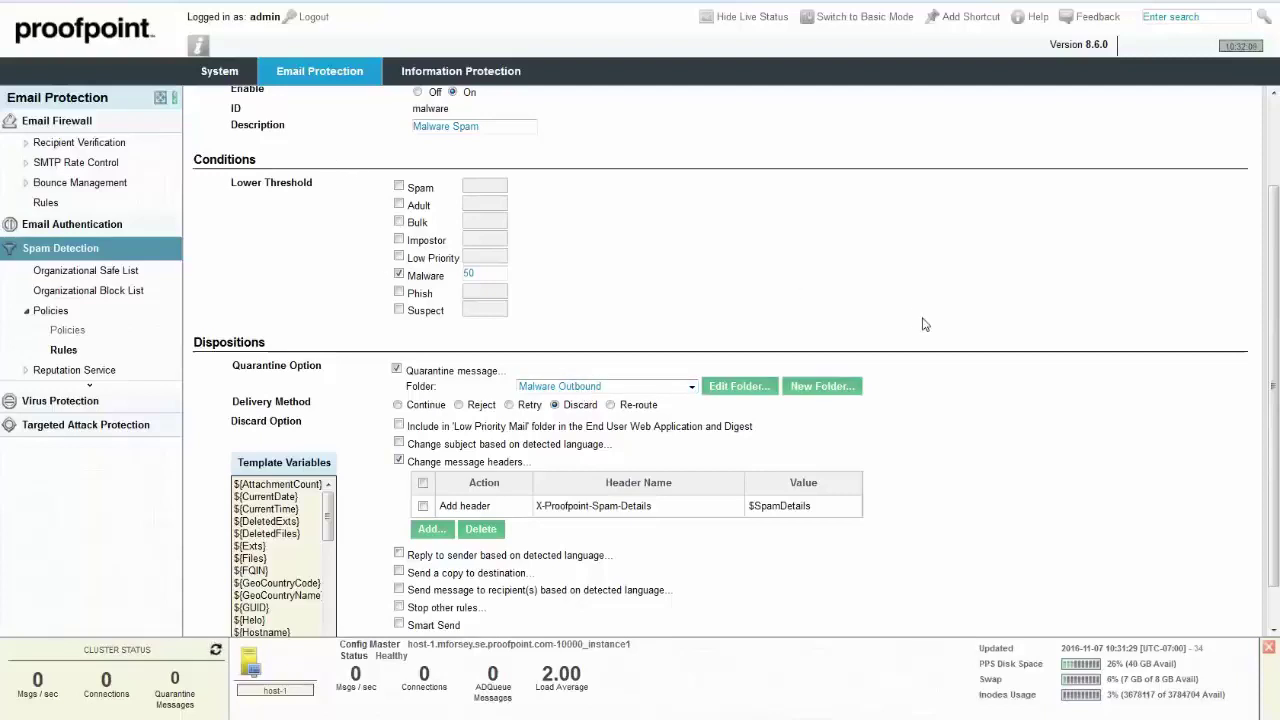
scroll(914, 317, "up", 2)
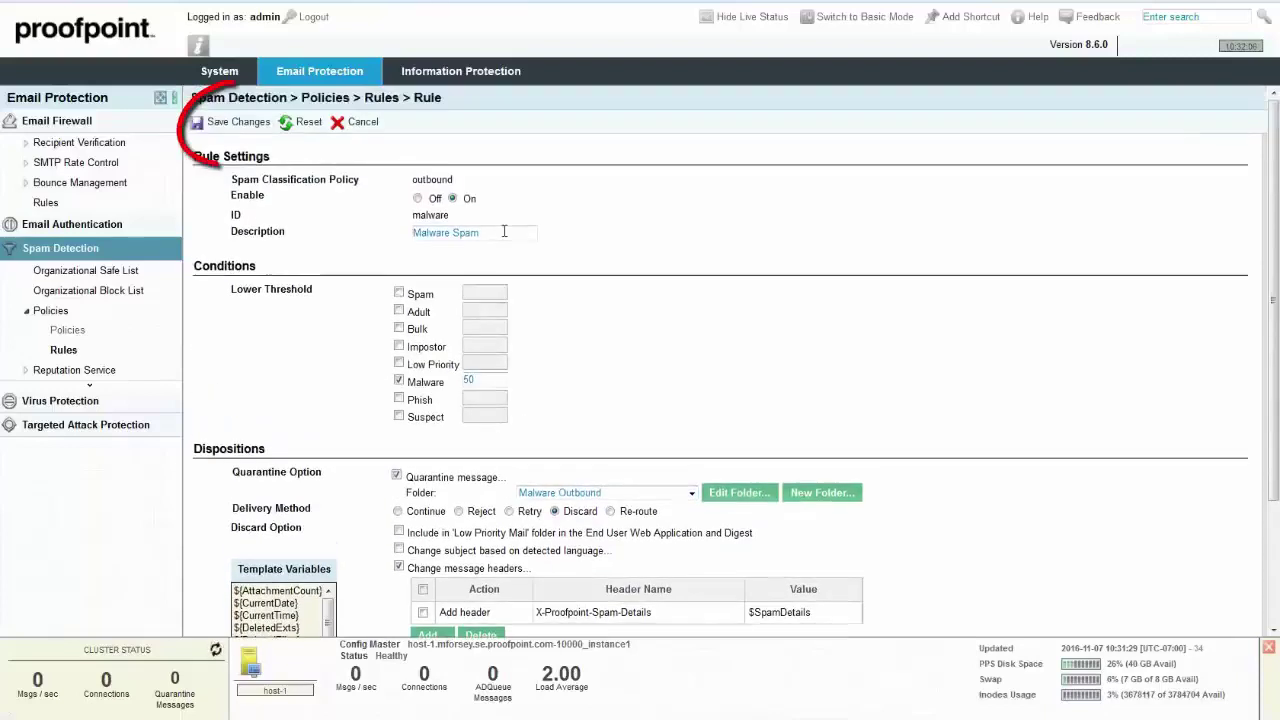
left_click(268, 130)
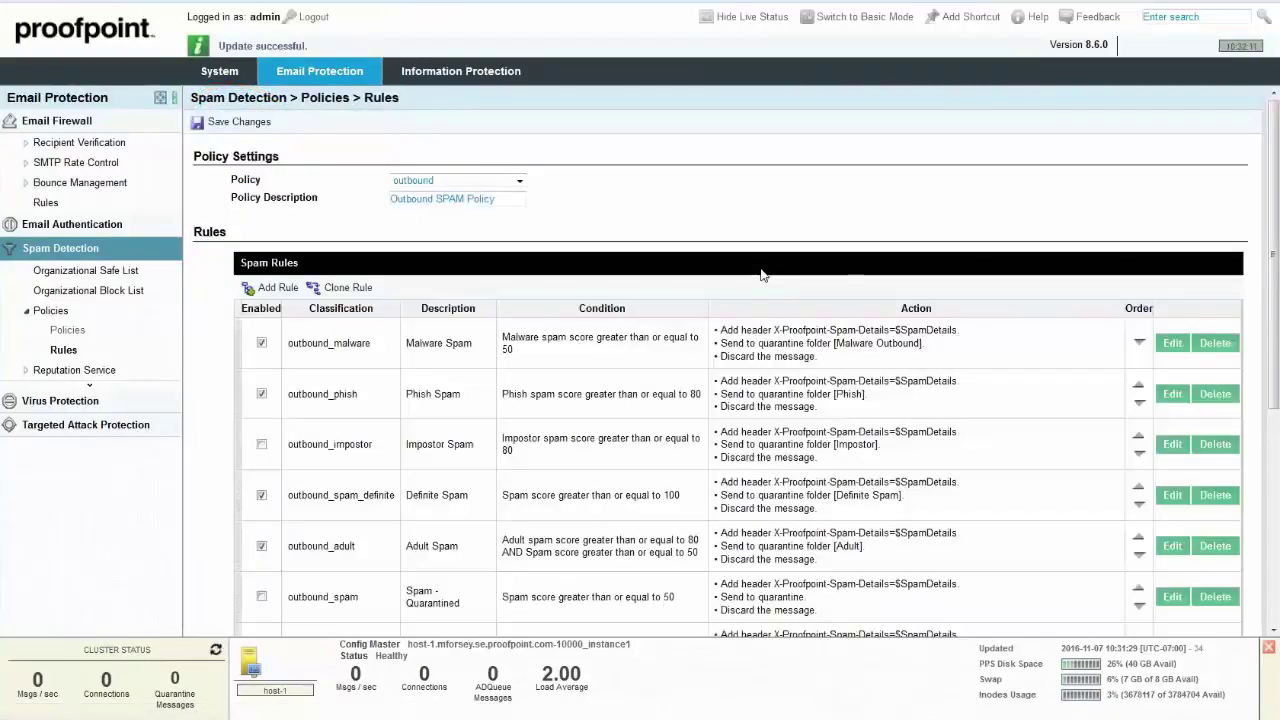
Step: Set the outbound_phish rule's quarantine folder to Phish Outbound and save the rule
left_click(1174, 398)
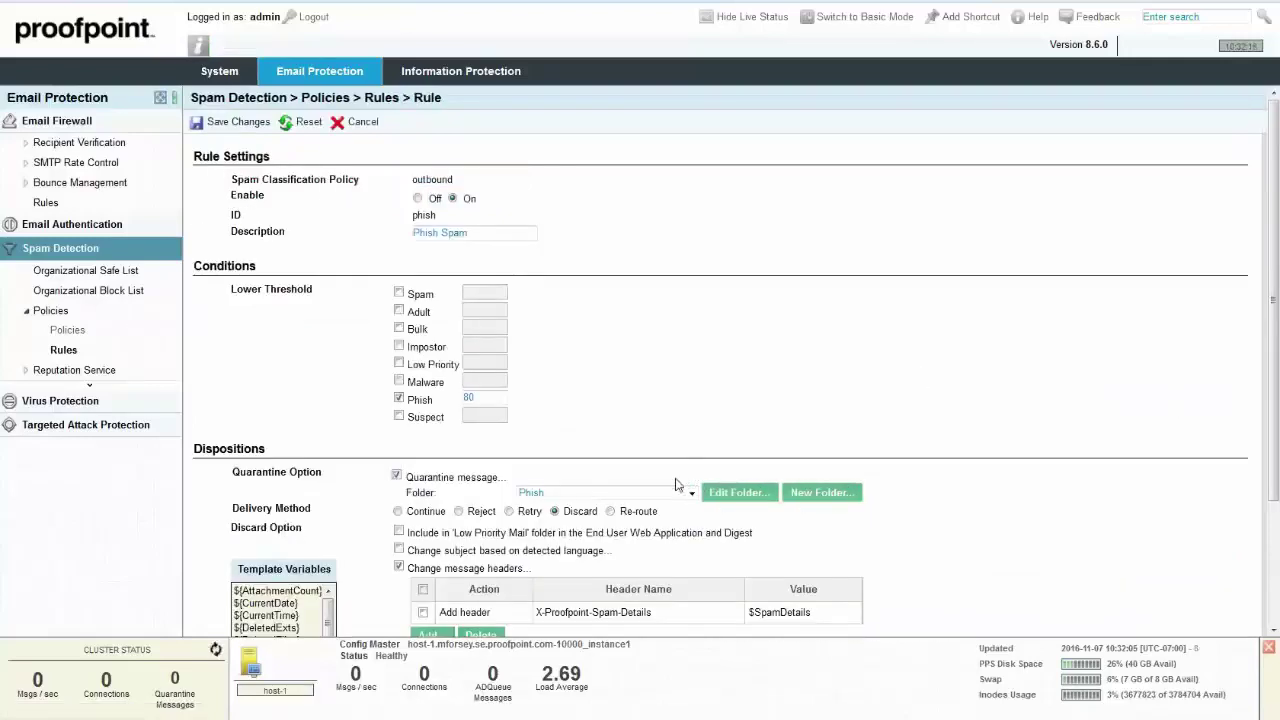
left_click(690, 492)
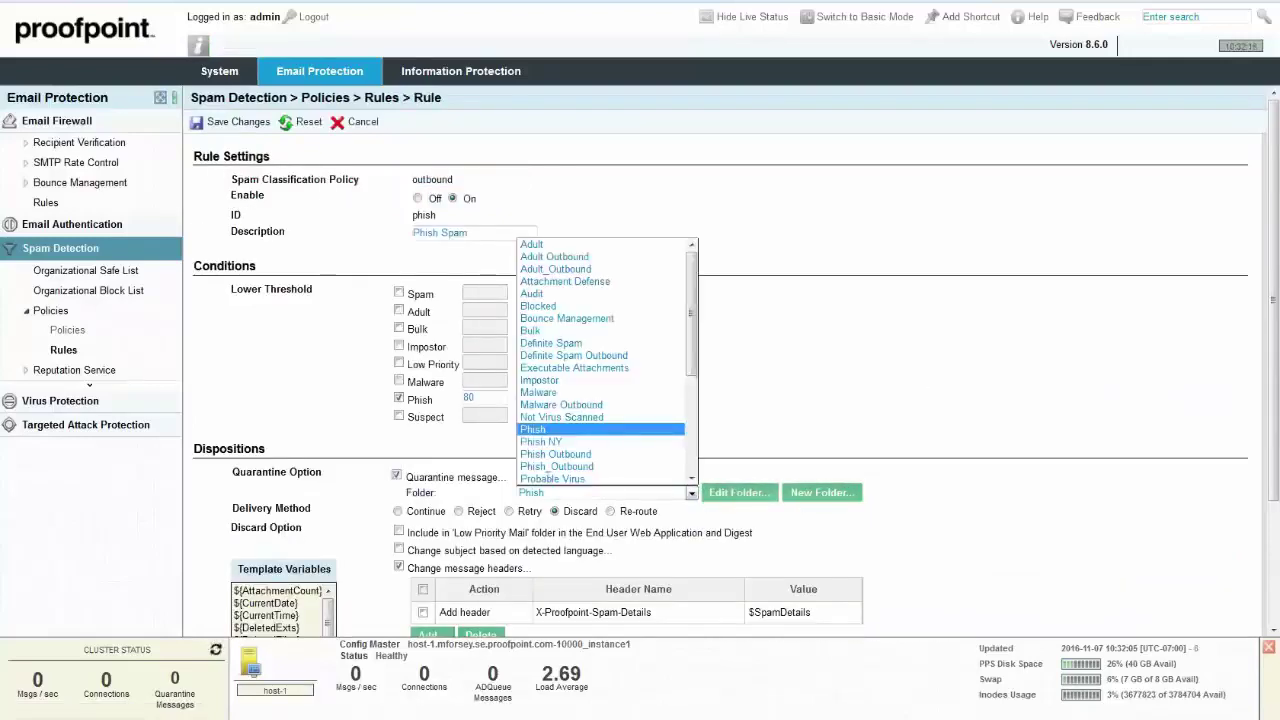
key("Escape")
left_click(690, 492)
left_click(613, 454)
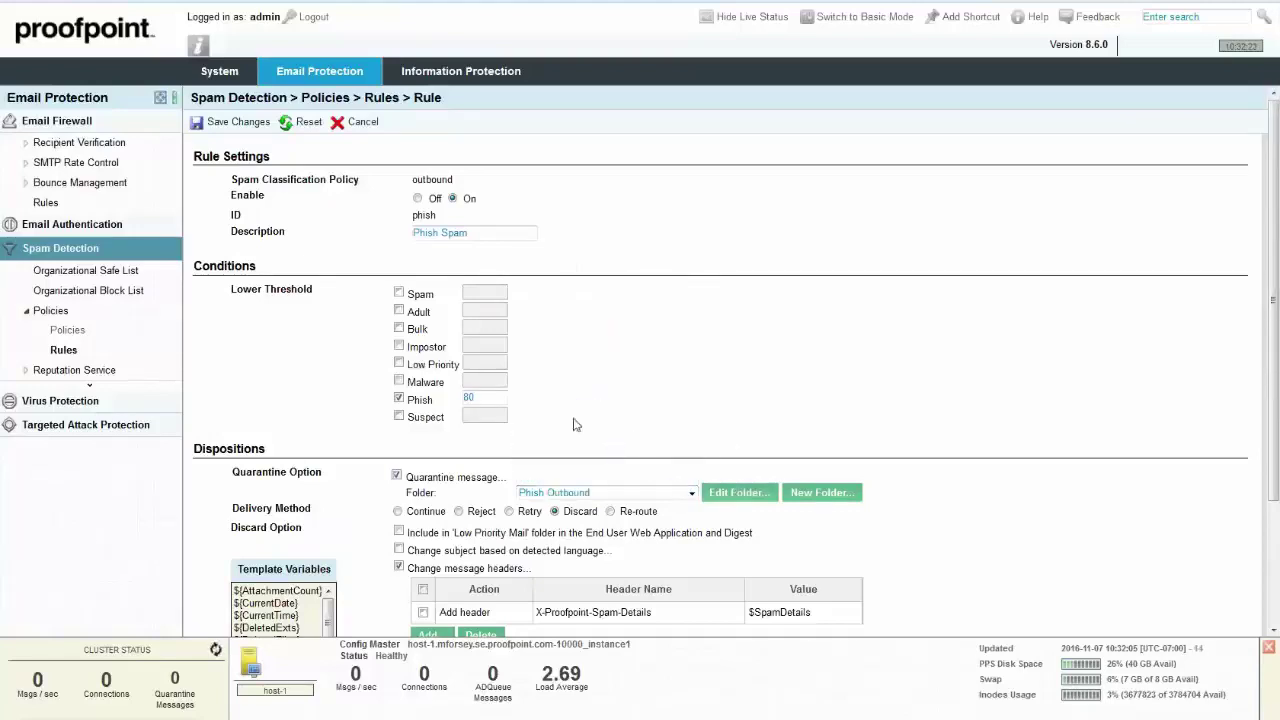
left_click(245, 124)
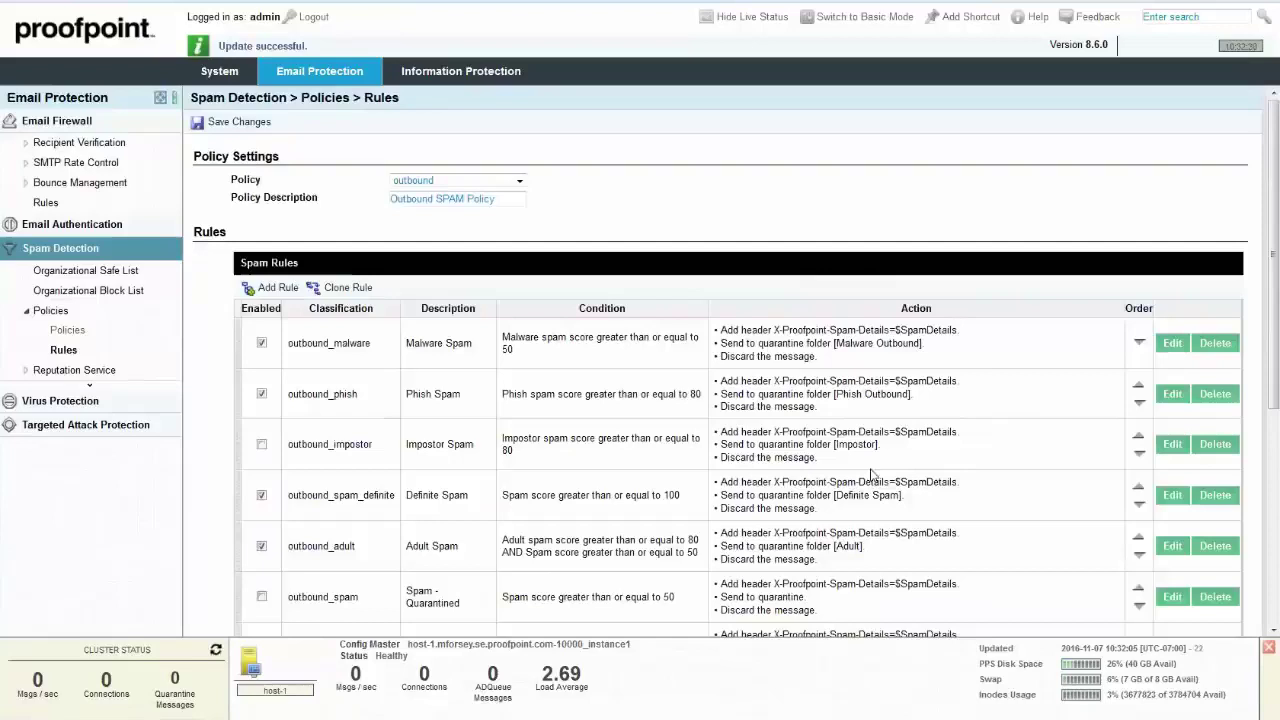
Step: Set the outbound_adult rule's quarantine folder to Adult Outbound and save the rule
left_click(1182, 548)
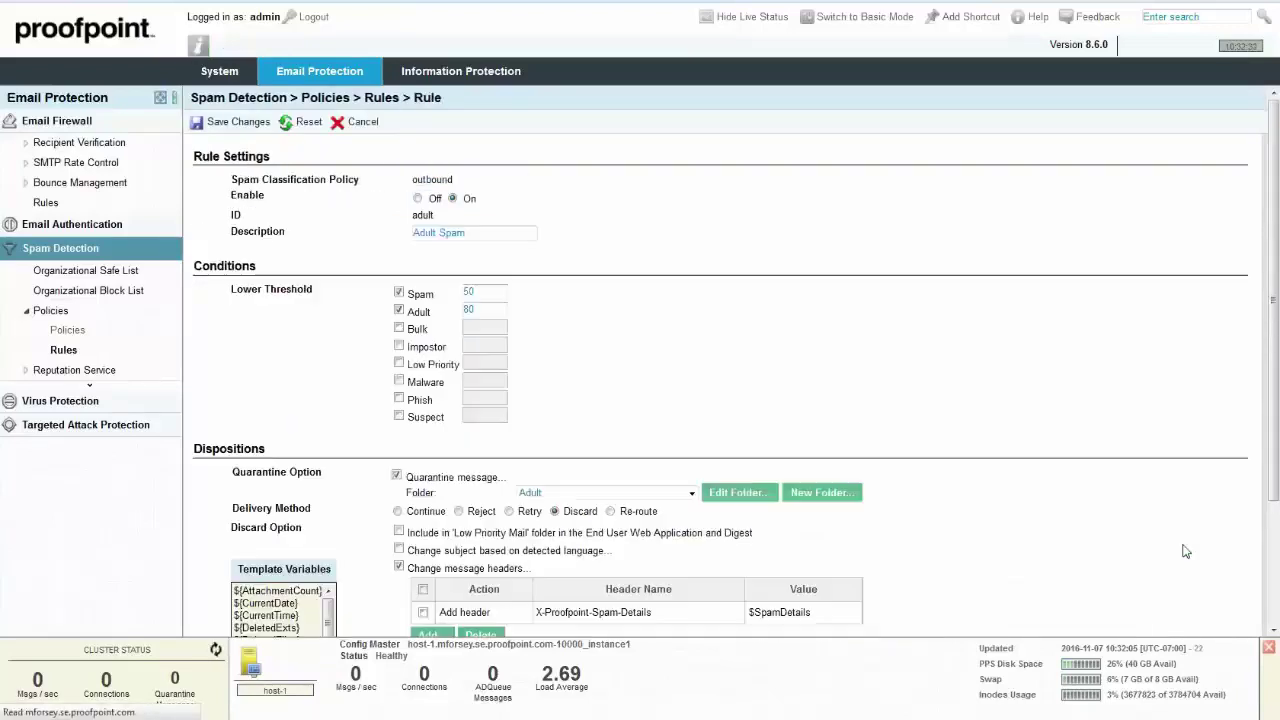
left_click(660, 492)
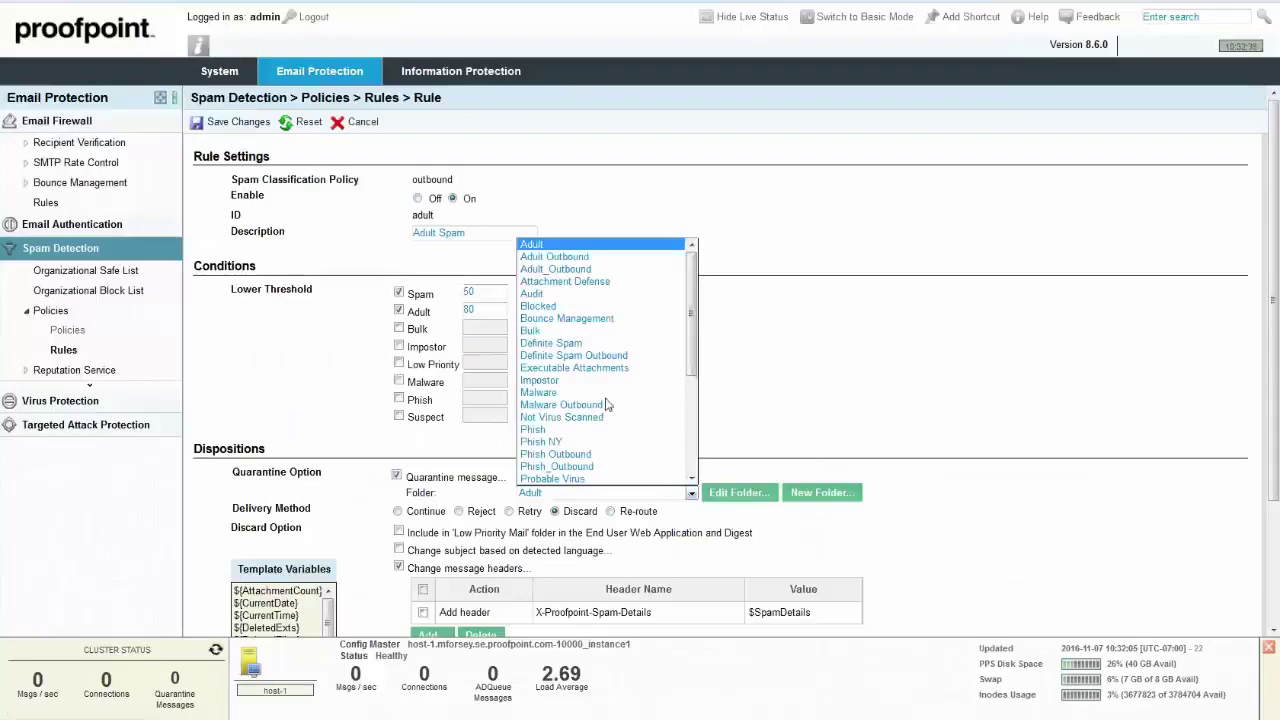
left_click(555, 256)
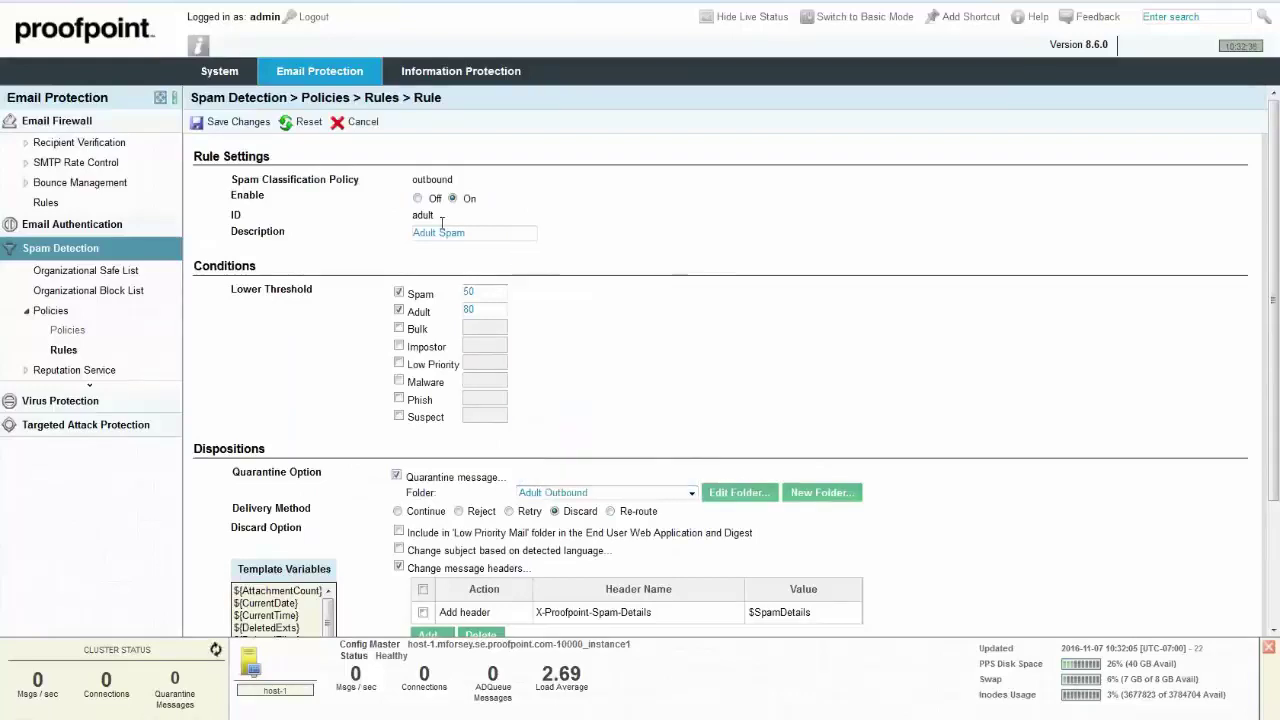
left_click(230, 121)
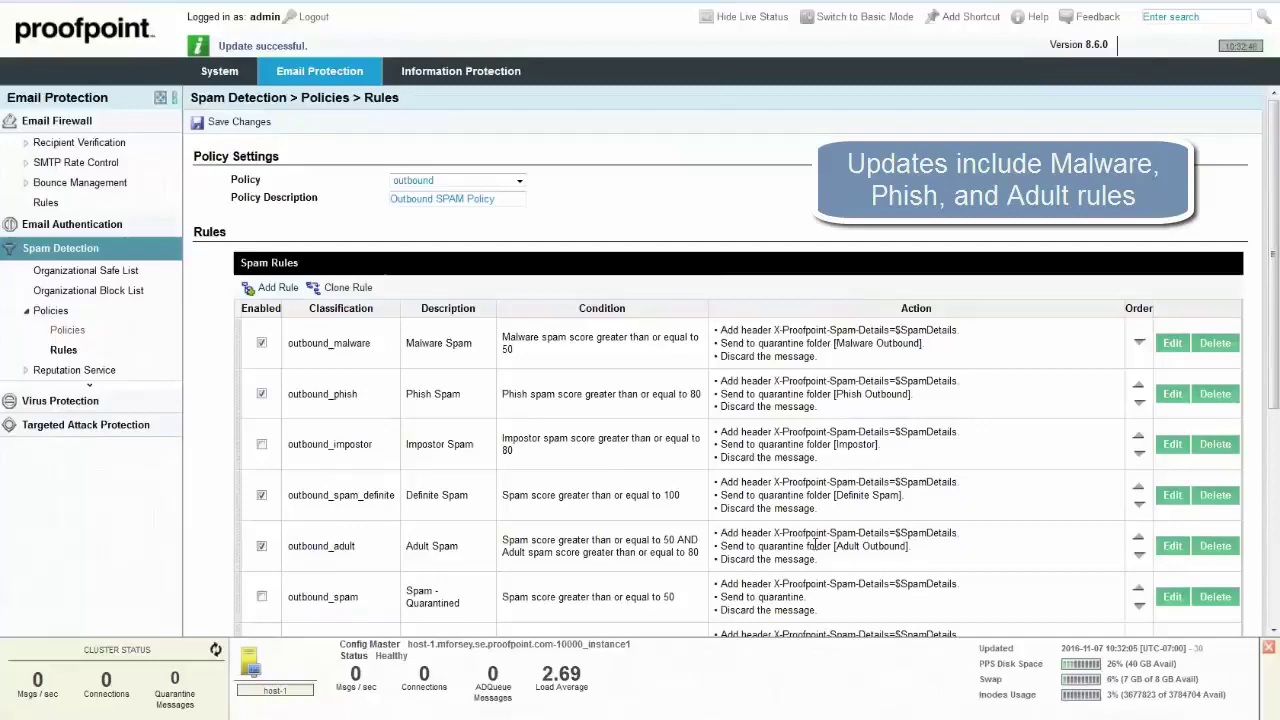
scroll(838, 530, "down", 3)
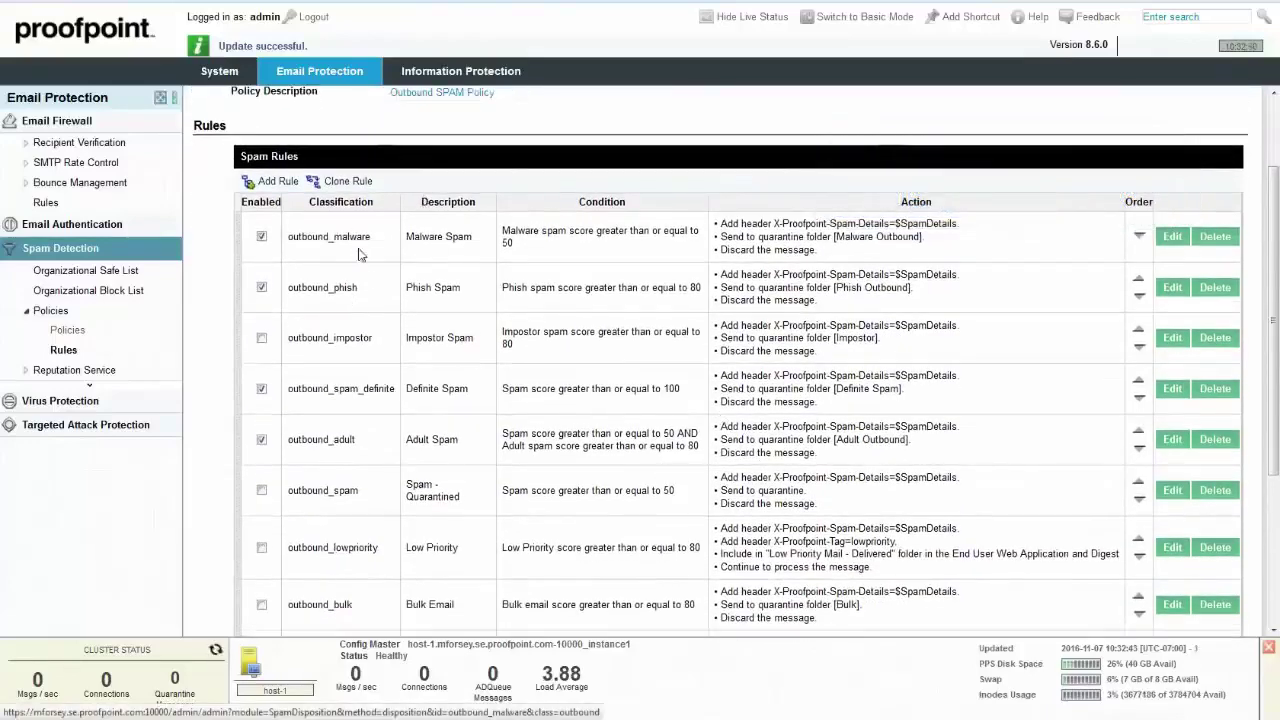
Step: Give outbound_spam_definite the Definite Spam Outbound folder and Continue delivery, then save it
left_click(1174, 394)
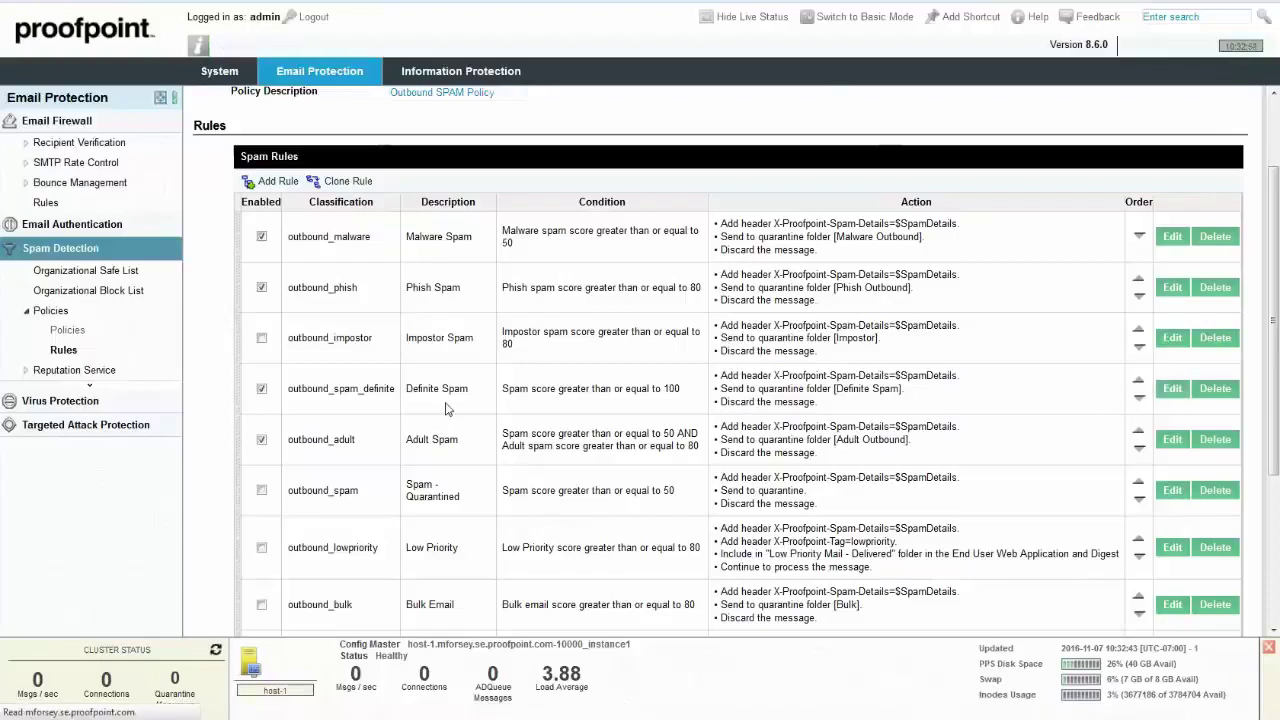
scroll(800, 383, "down", 2)
scroll(800, 383, "down", 1)
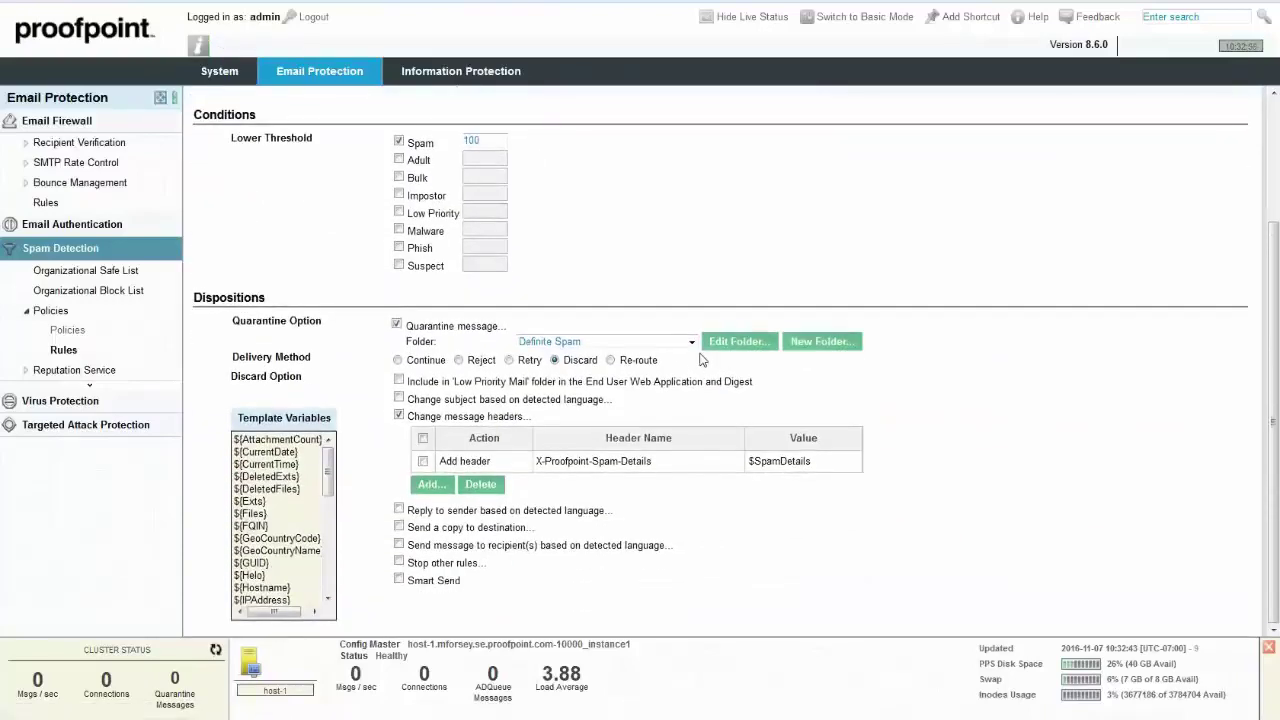
left_click(691, 342)
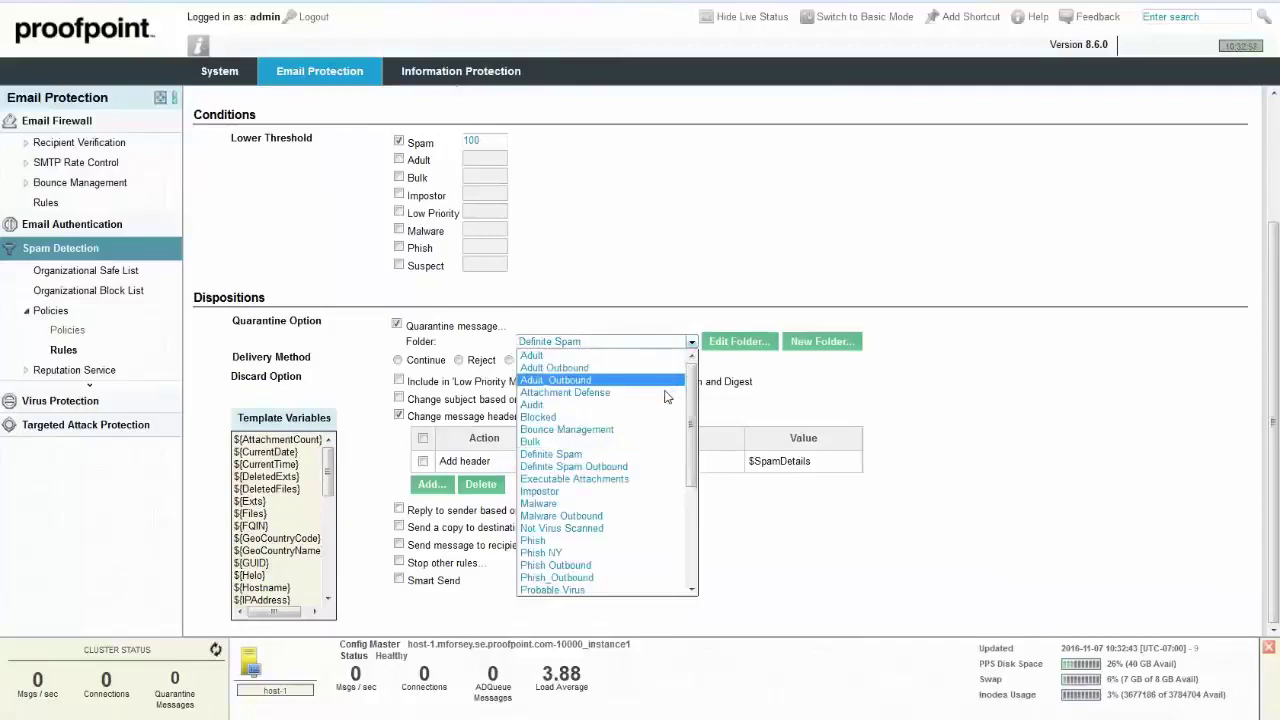
left_click(660, 466)
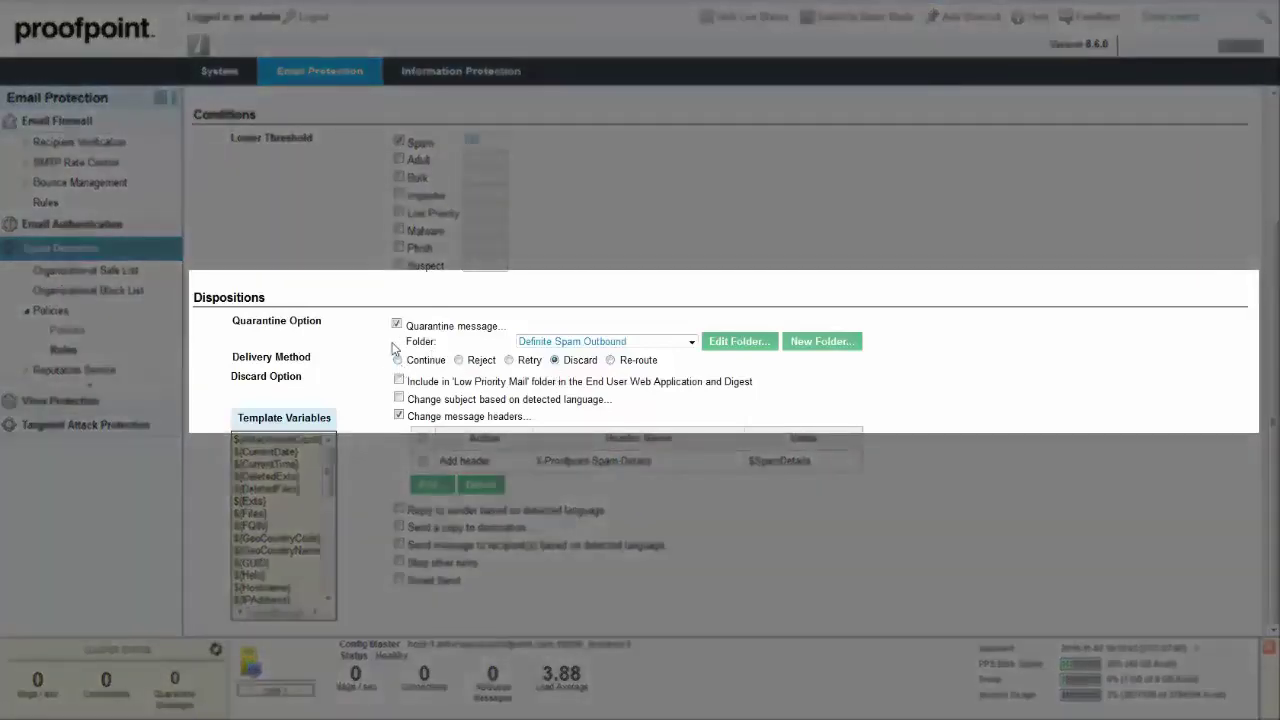
left_click(397, 361)
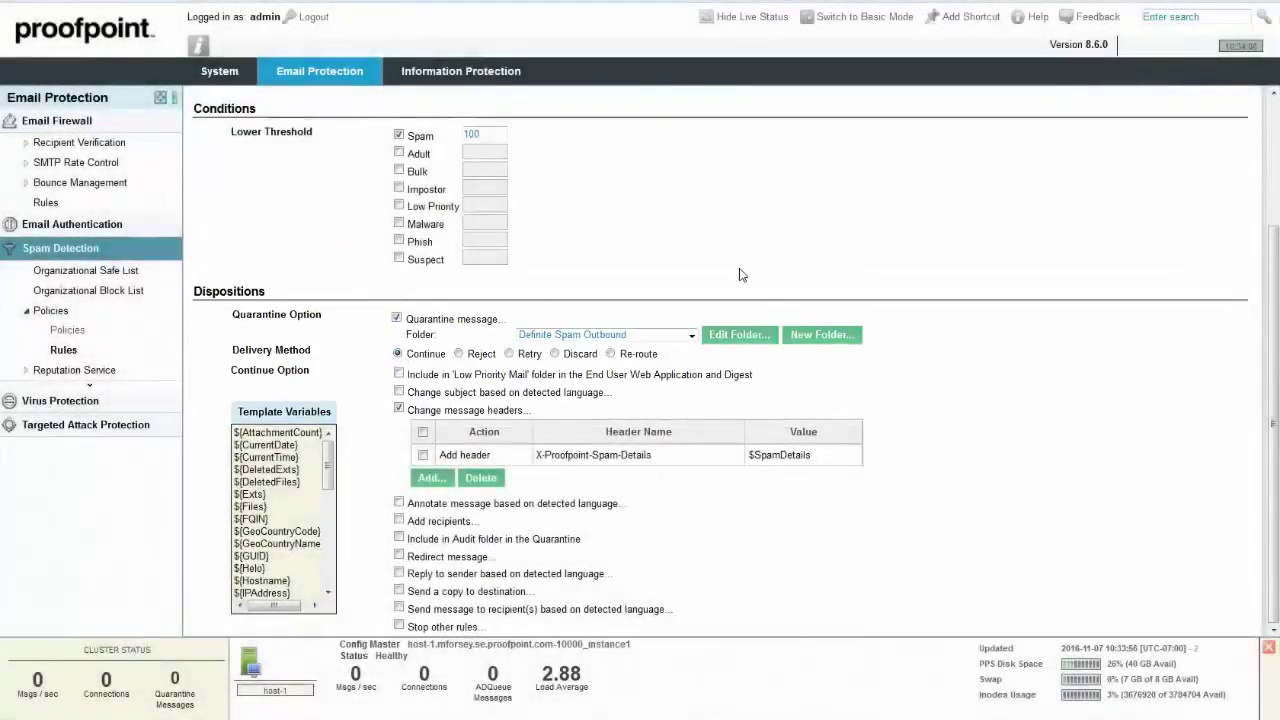
scroll(741, 275, "up", 3)
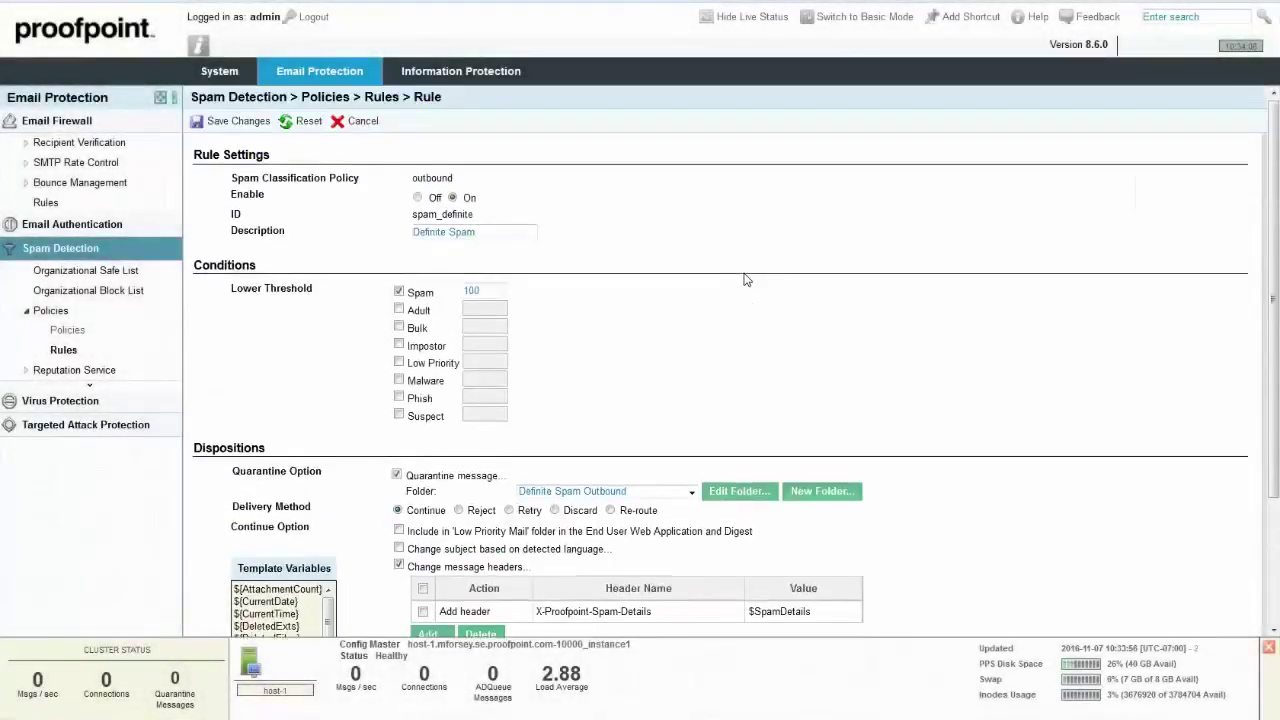
left_click(240, 128)
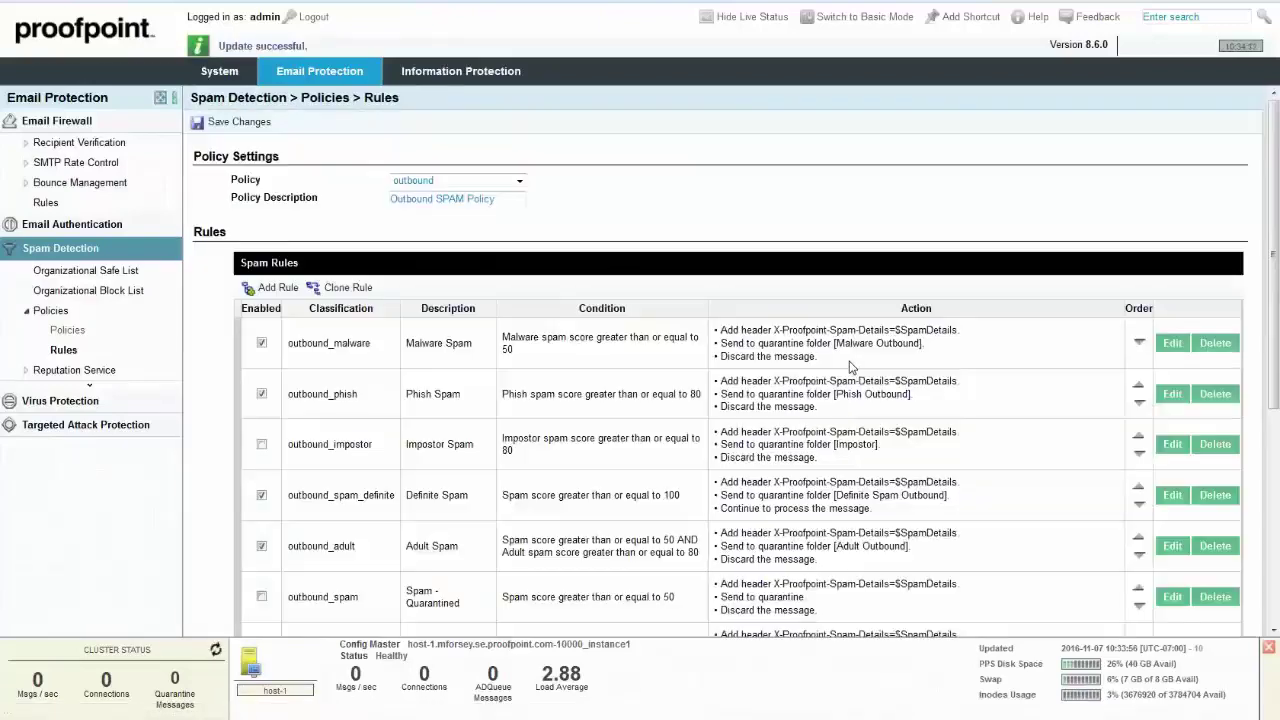
Step: Scroll through the outbound rules list to review the configured rules
scroll(850, 367, "down", 2)
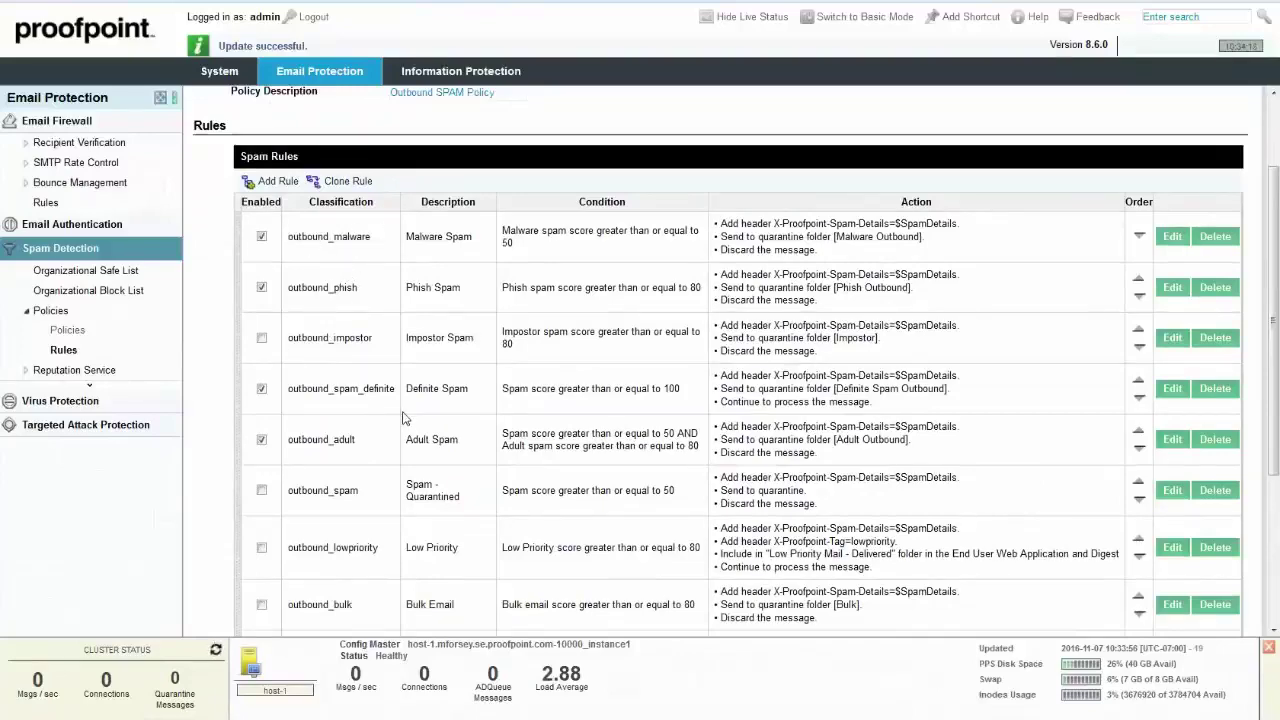
scroll(404, 418, "down", 1)
scroll(404, 418, "down", 3)
scroll(404, 418, "up", 5)
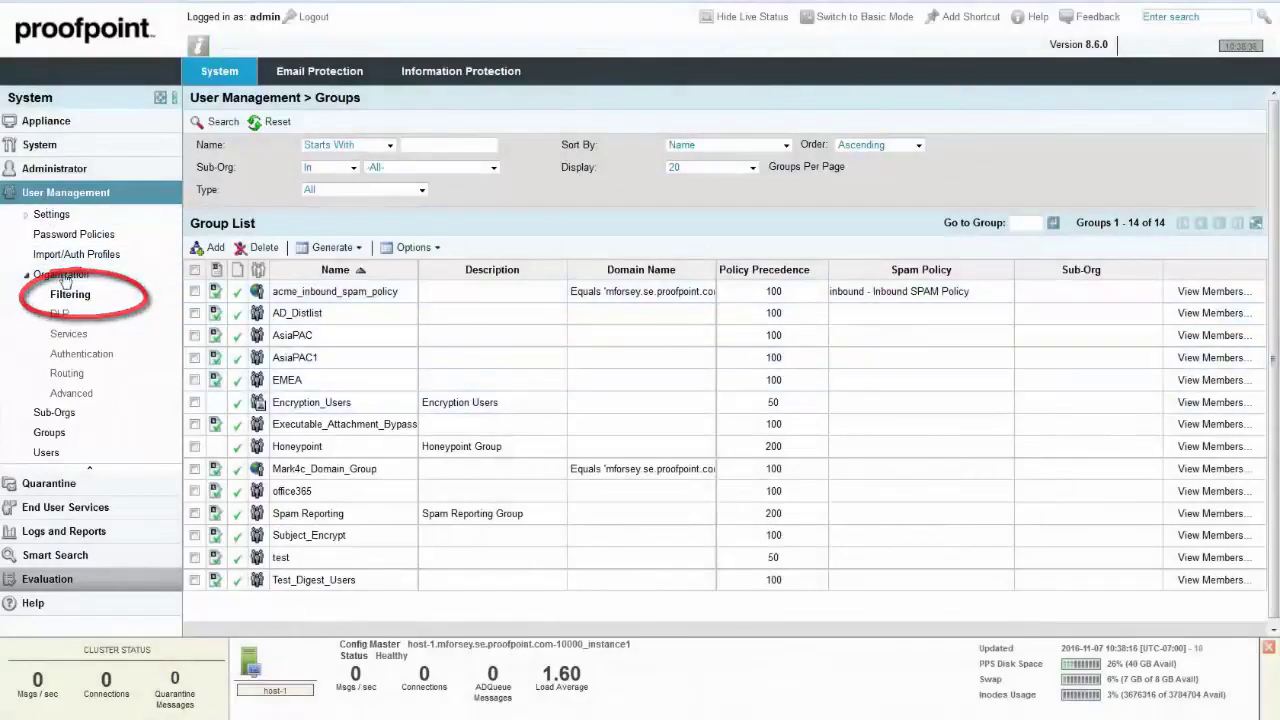
Step: Set the organization's filtering Spam Policy to 'outbound - Outbound SPAM Policy' and save
left_click(72, 295)
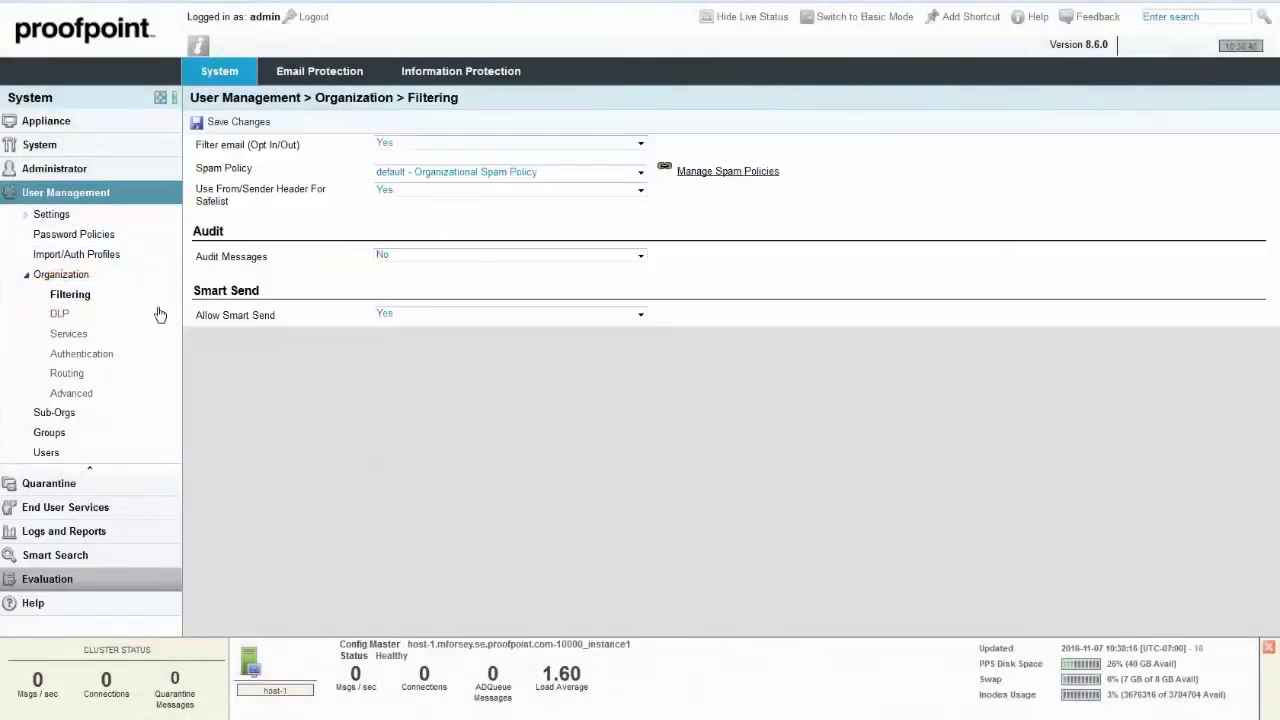
left_click(640, 172)
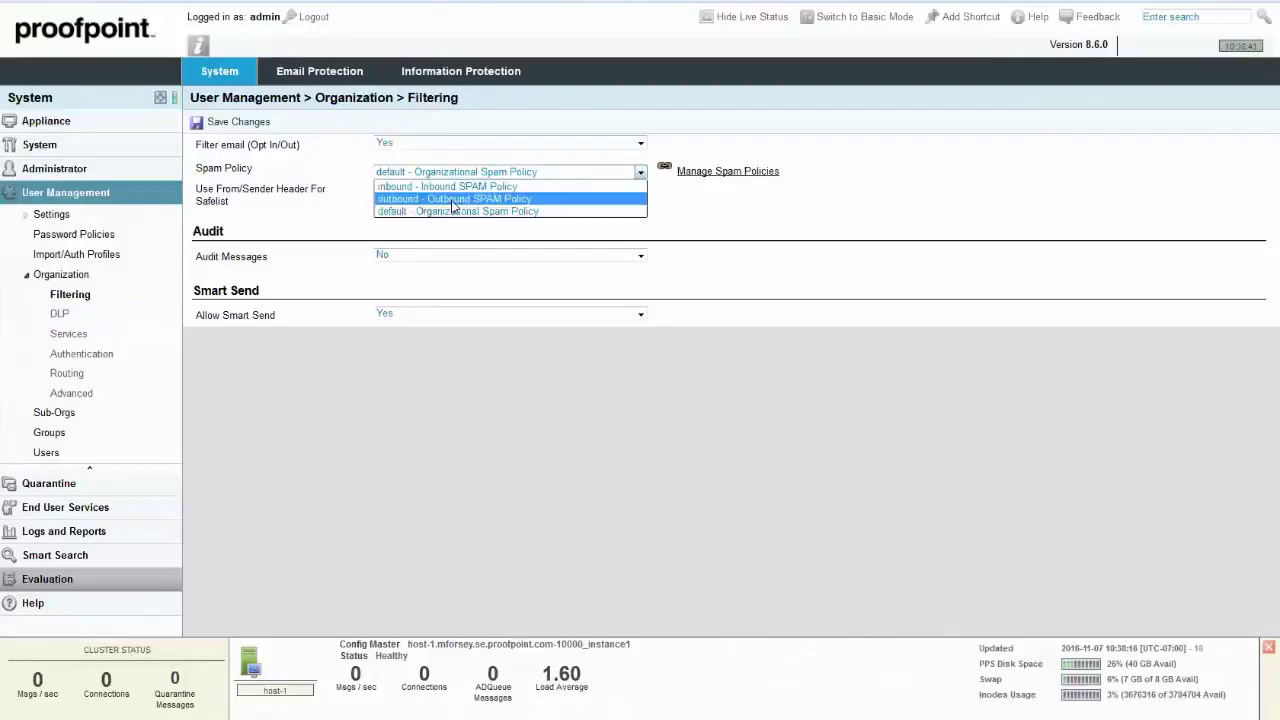
left_click(490, 199)
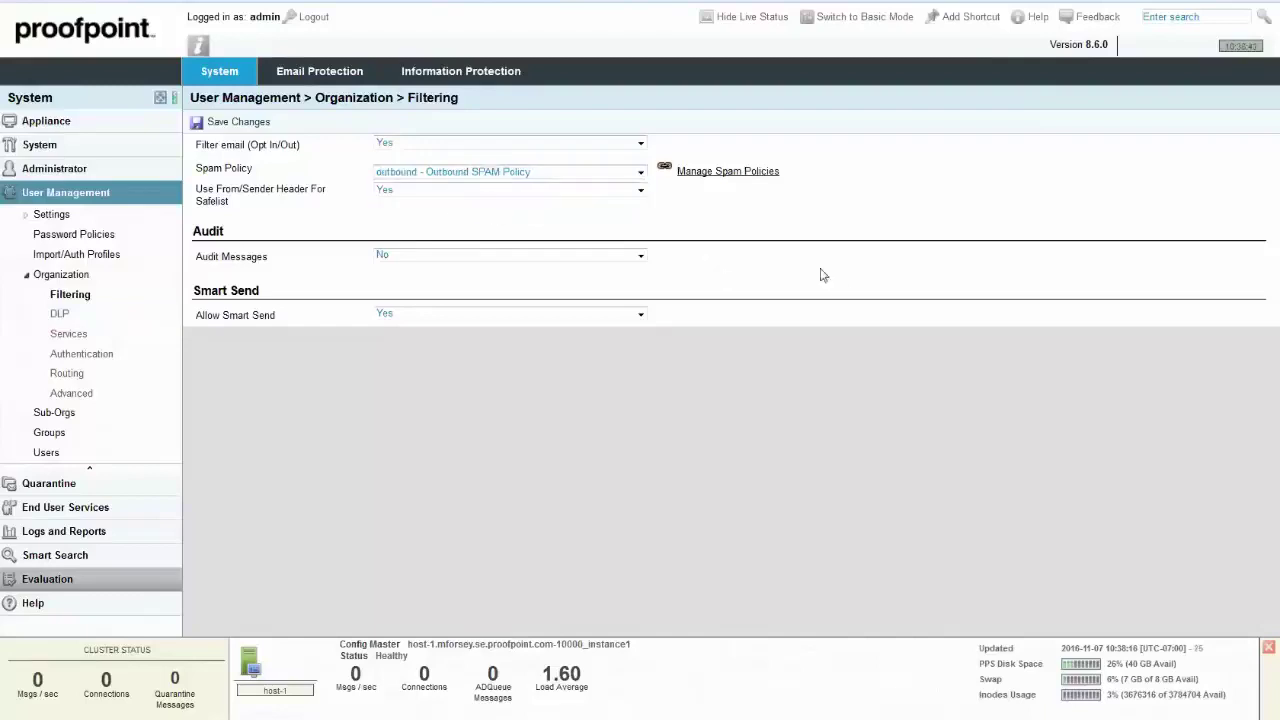
left_click(240, 125)
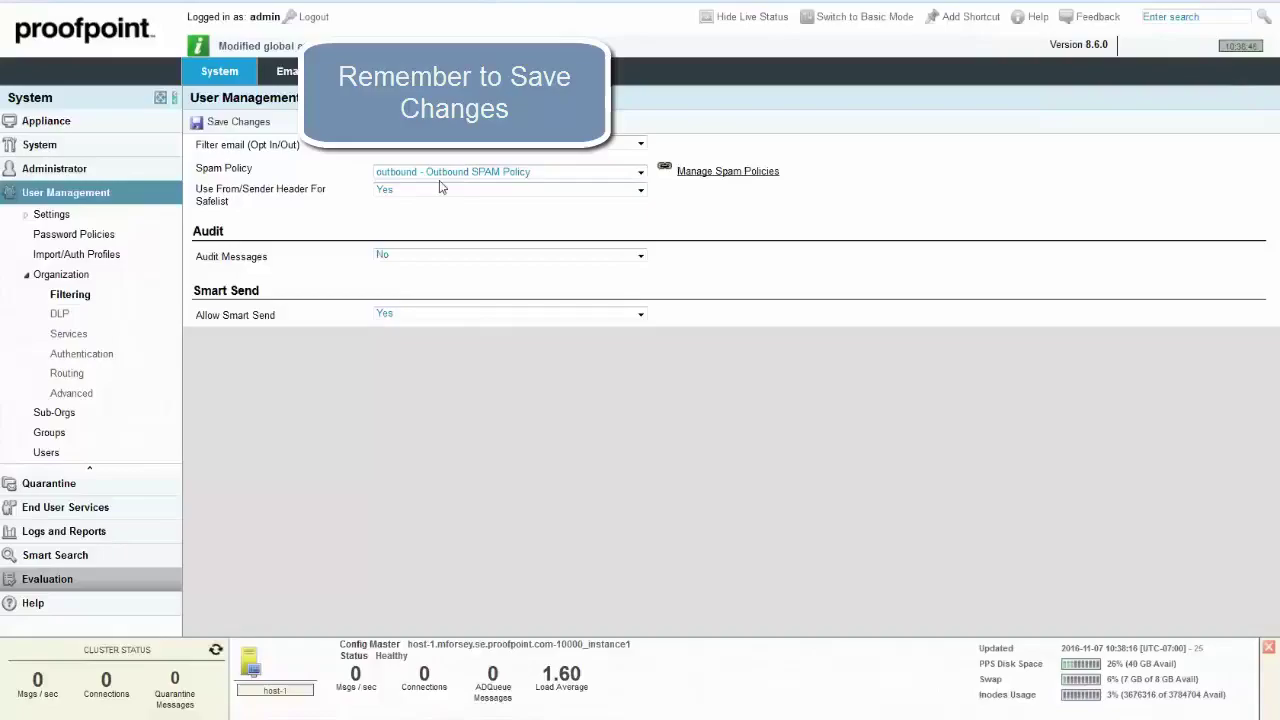